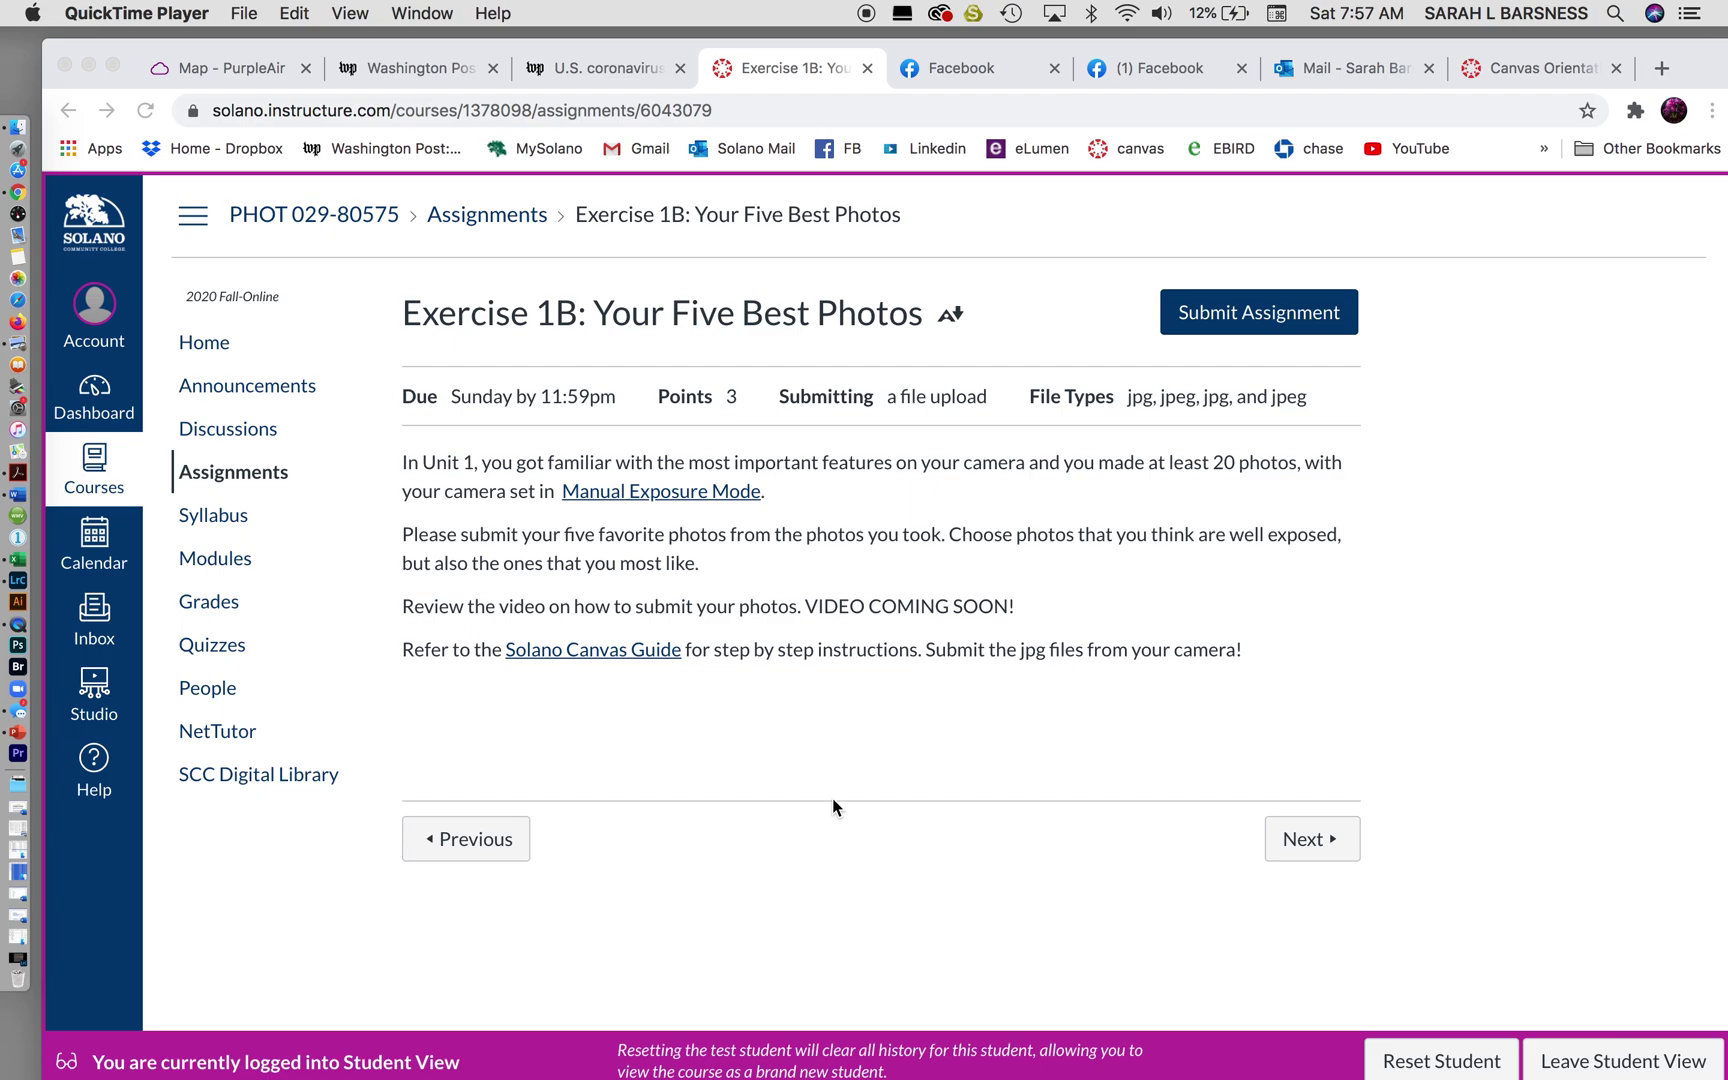
Start a file-upload submission for the Exercise 1B: Your Five Best Photos assignment
click(1268, 322)
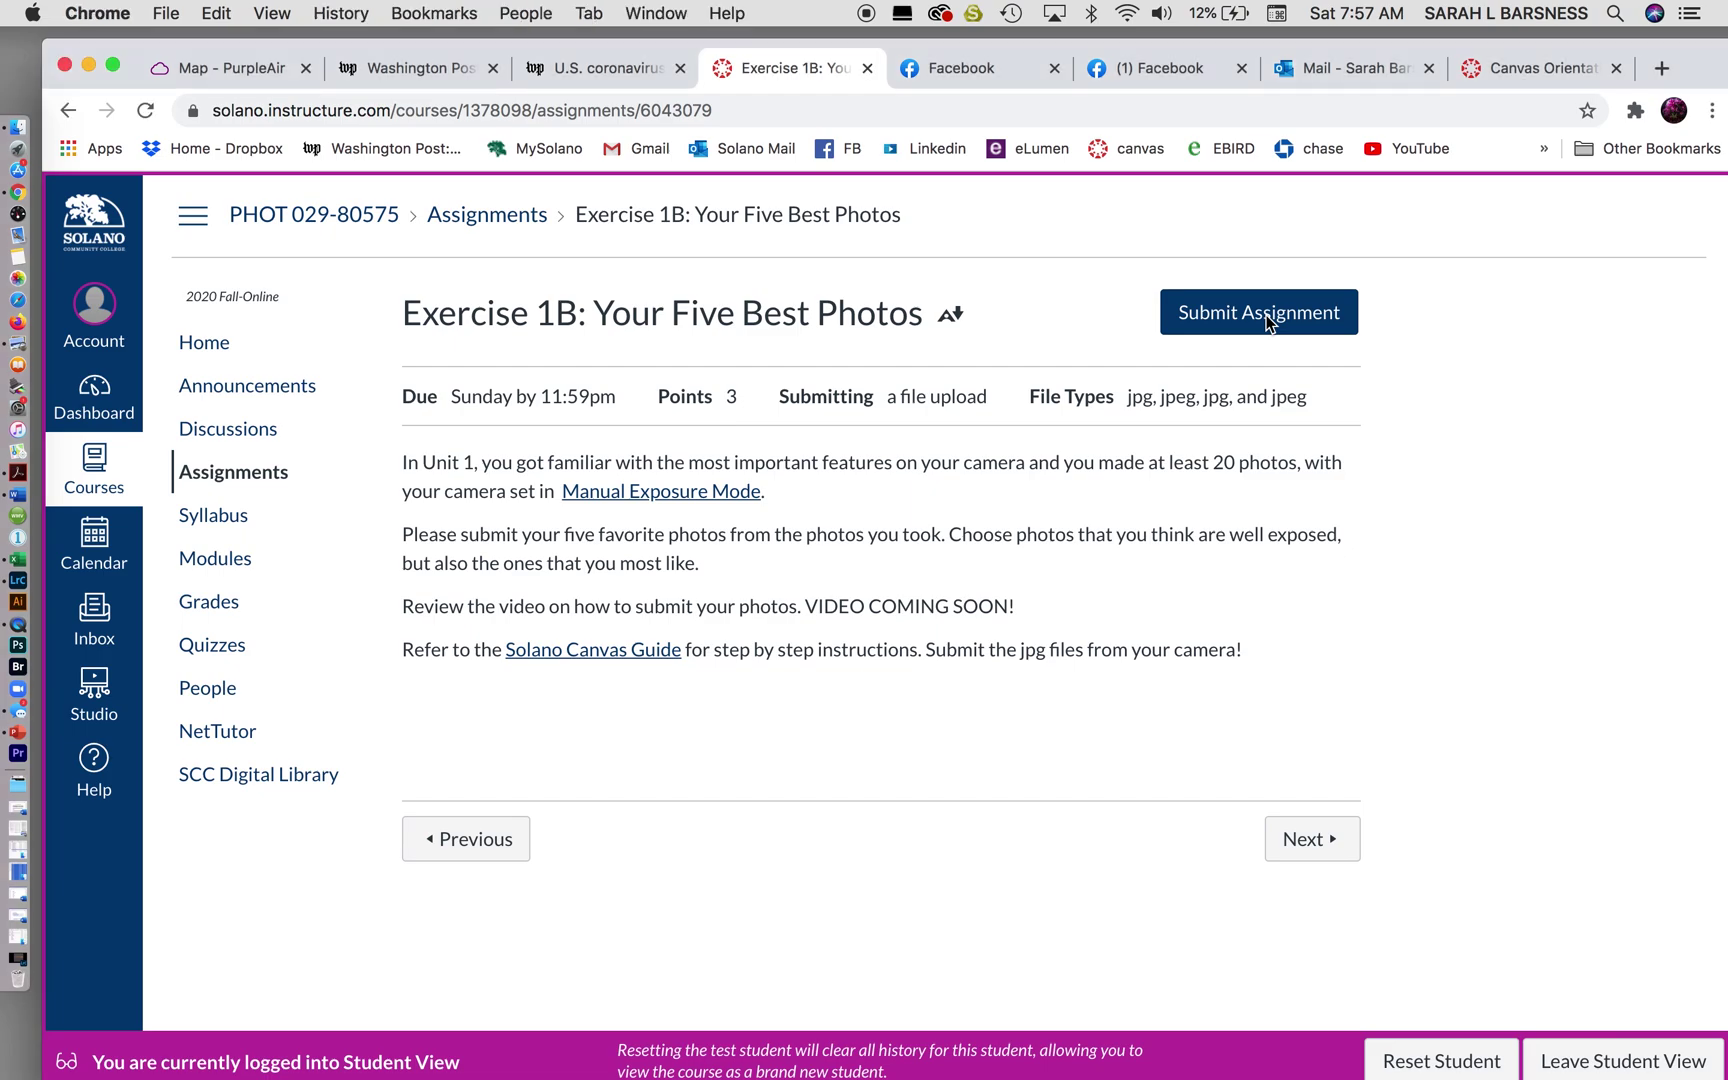
click(1268, 322)
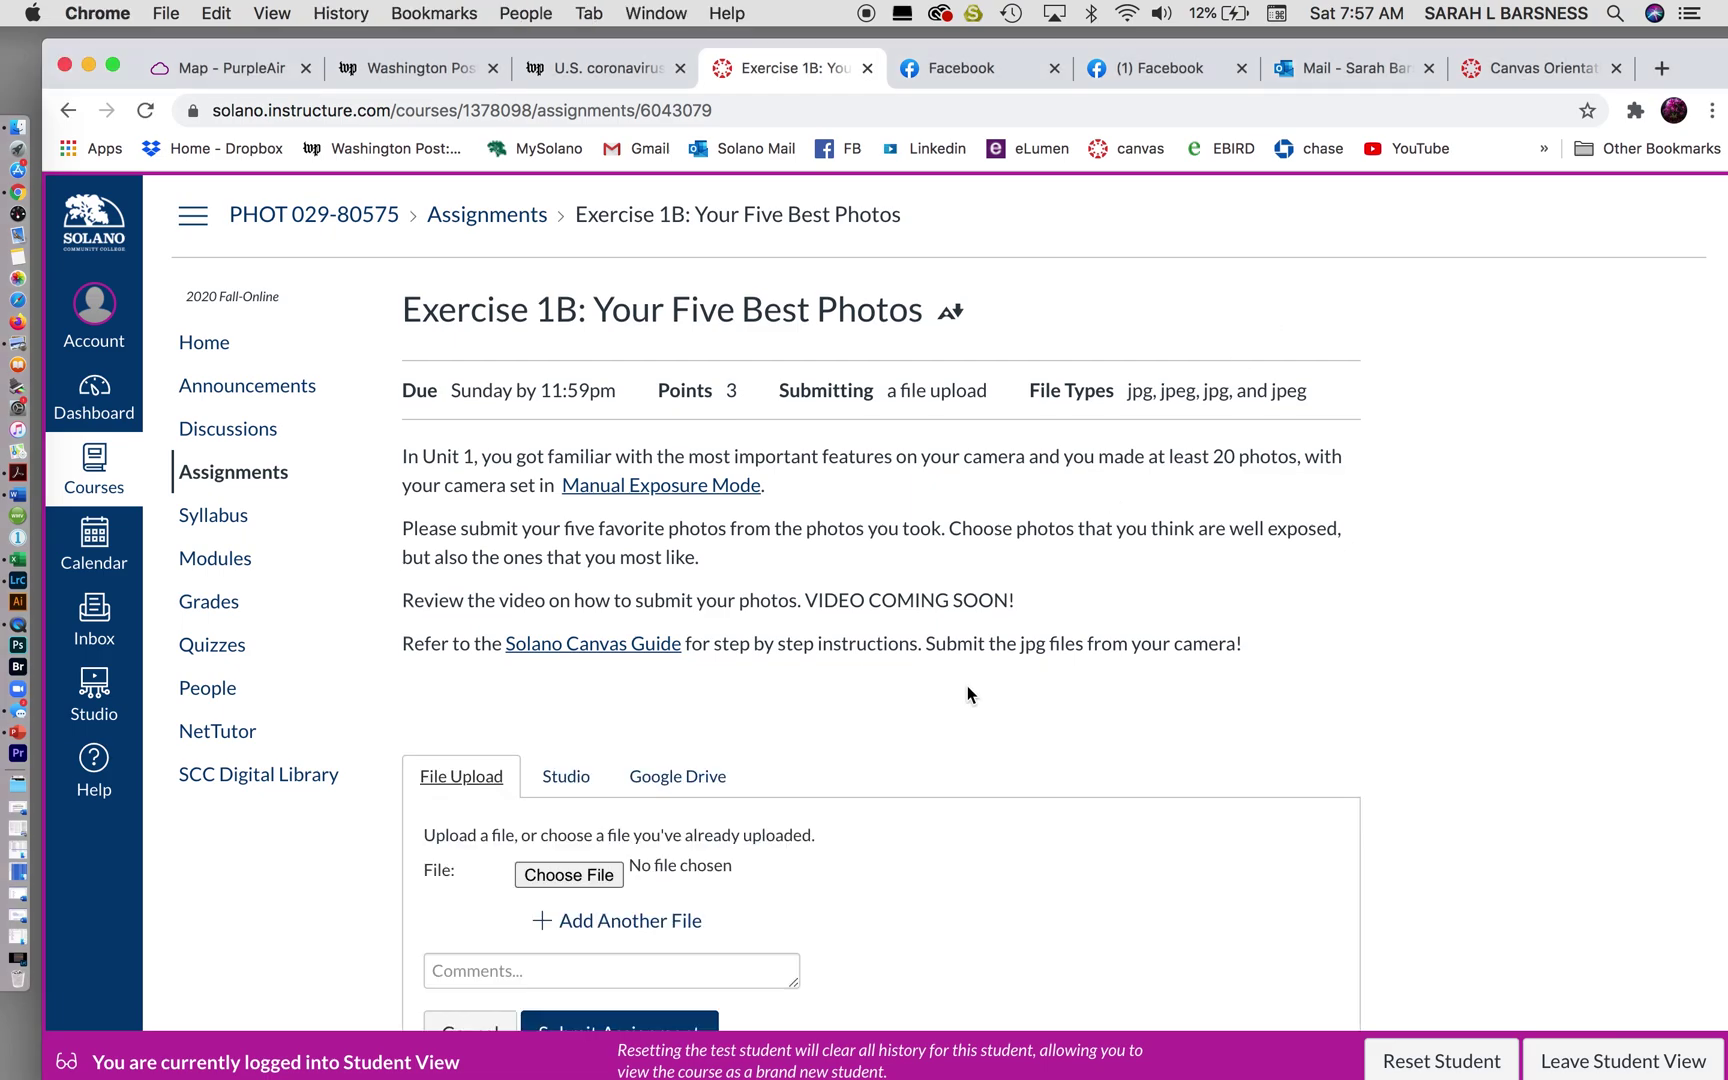
scroll(967, 686, down, 3)
scroll(967, 687, down, 1)
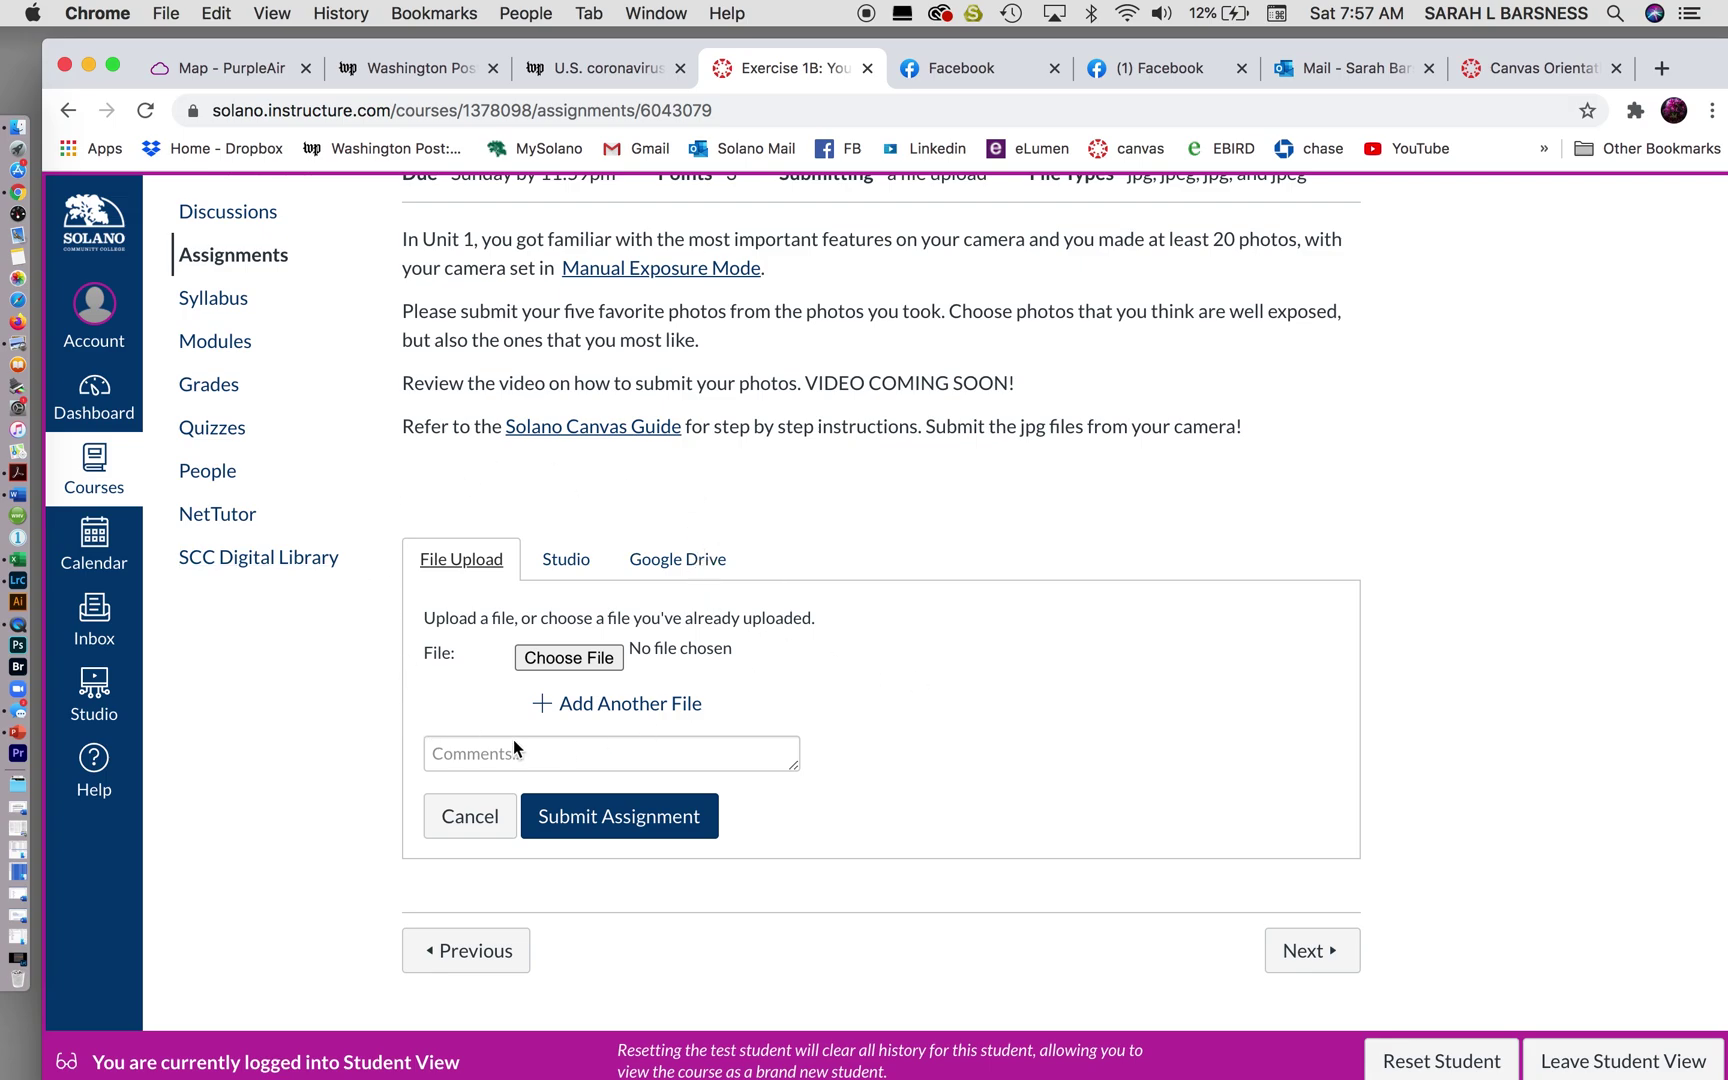
Browse for the first upload file in IDEALSTUDEN > Ideal Student > All My Photos > Photo 29 > 20 Photos > Five Favorites
click(593, 660)
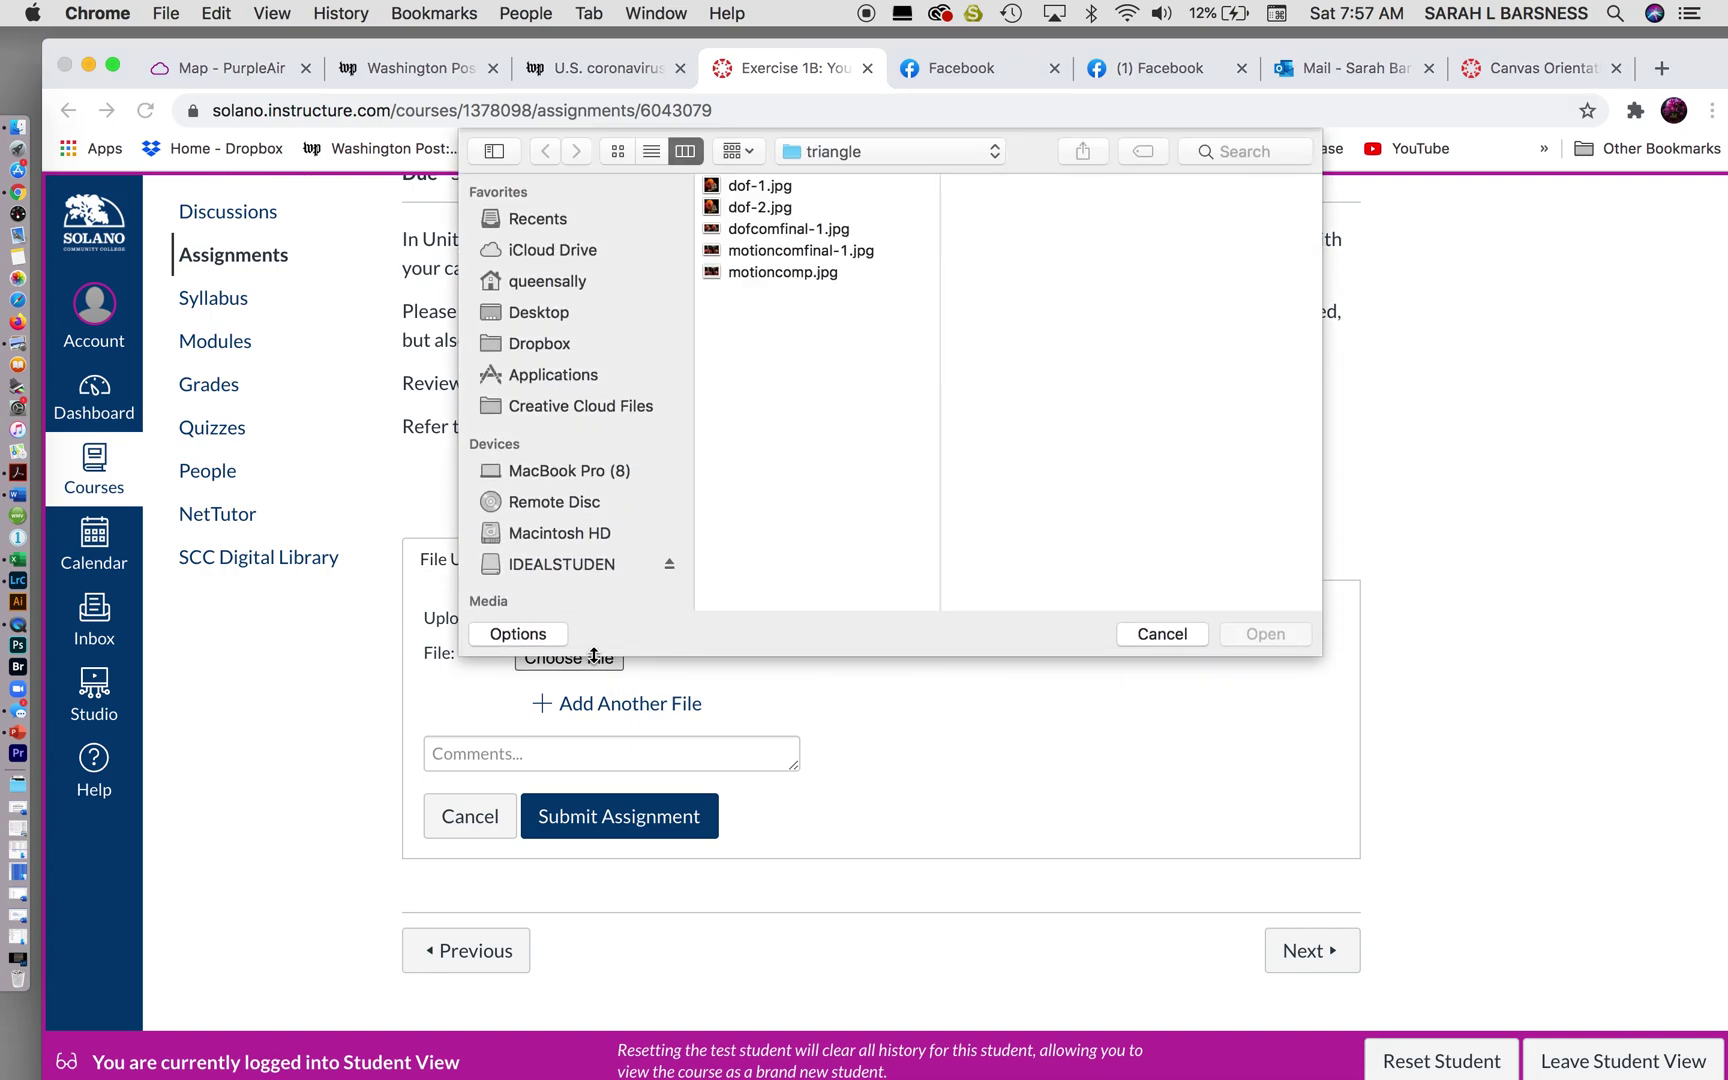
scroll(575, 490, down, 3)
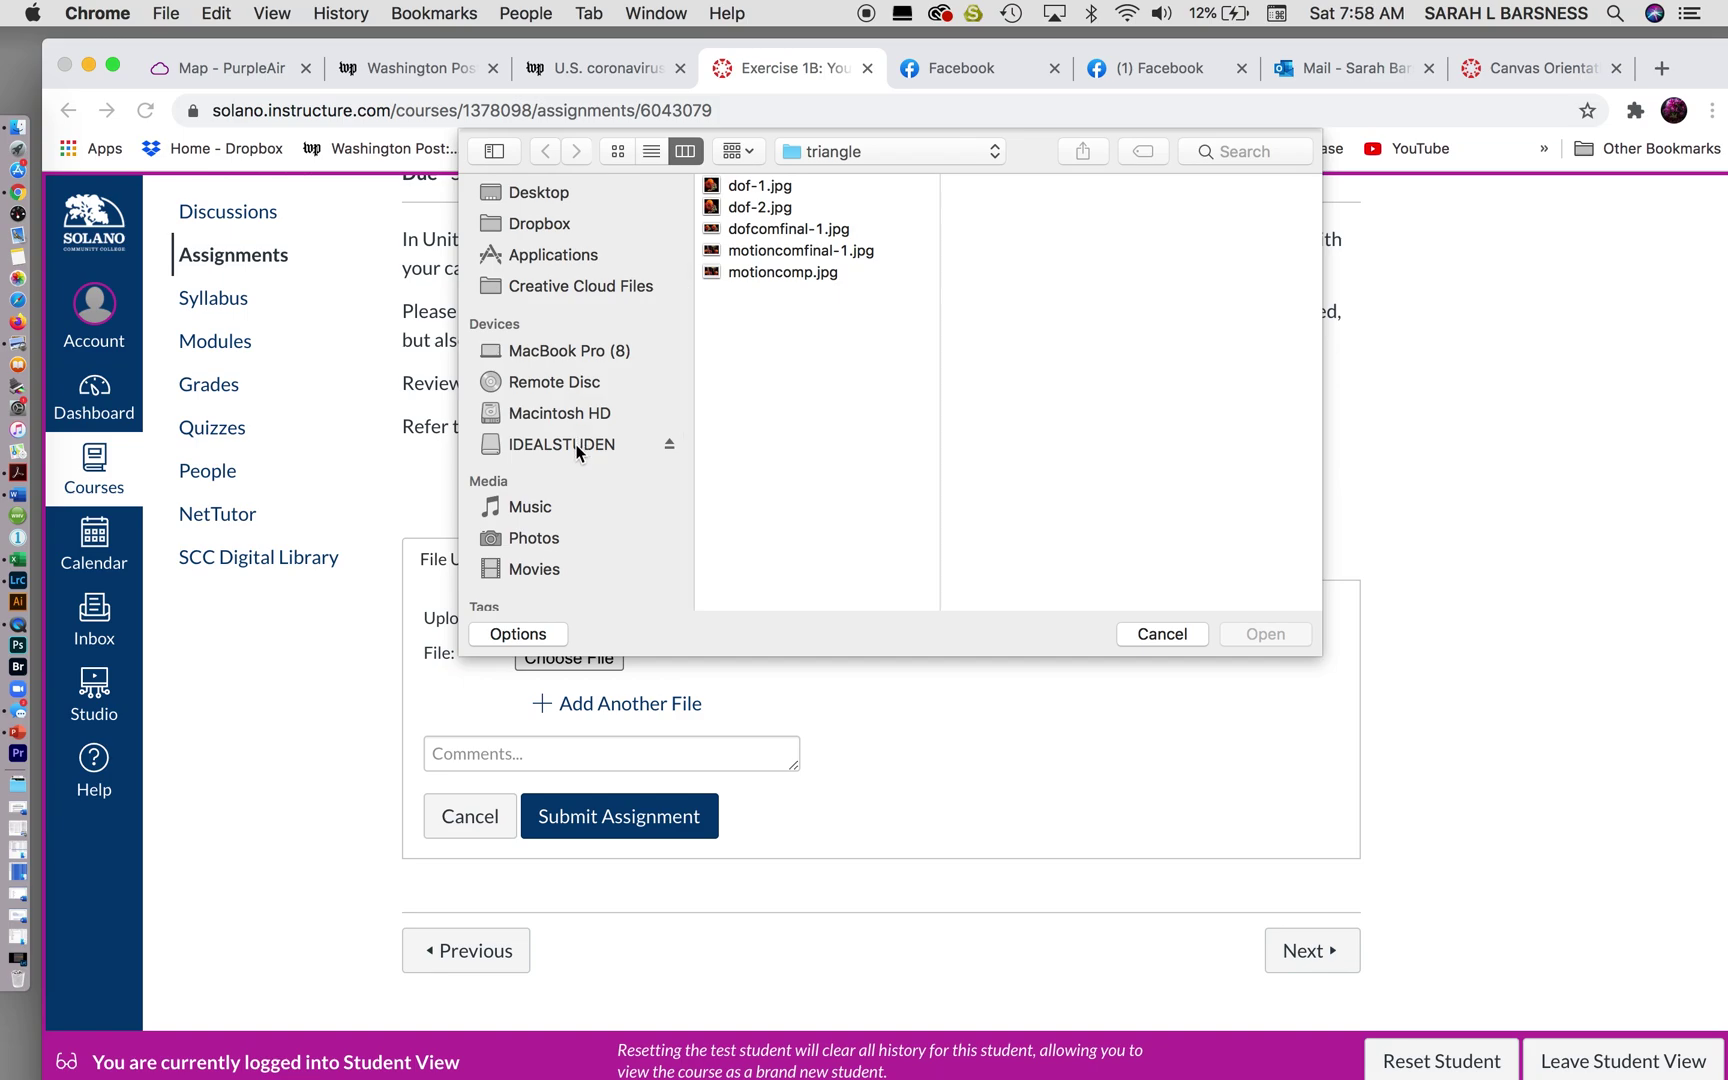
click(577, 453)
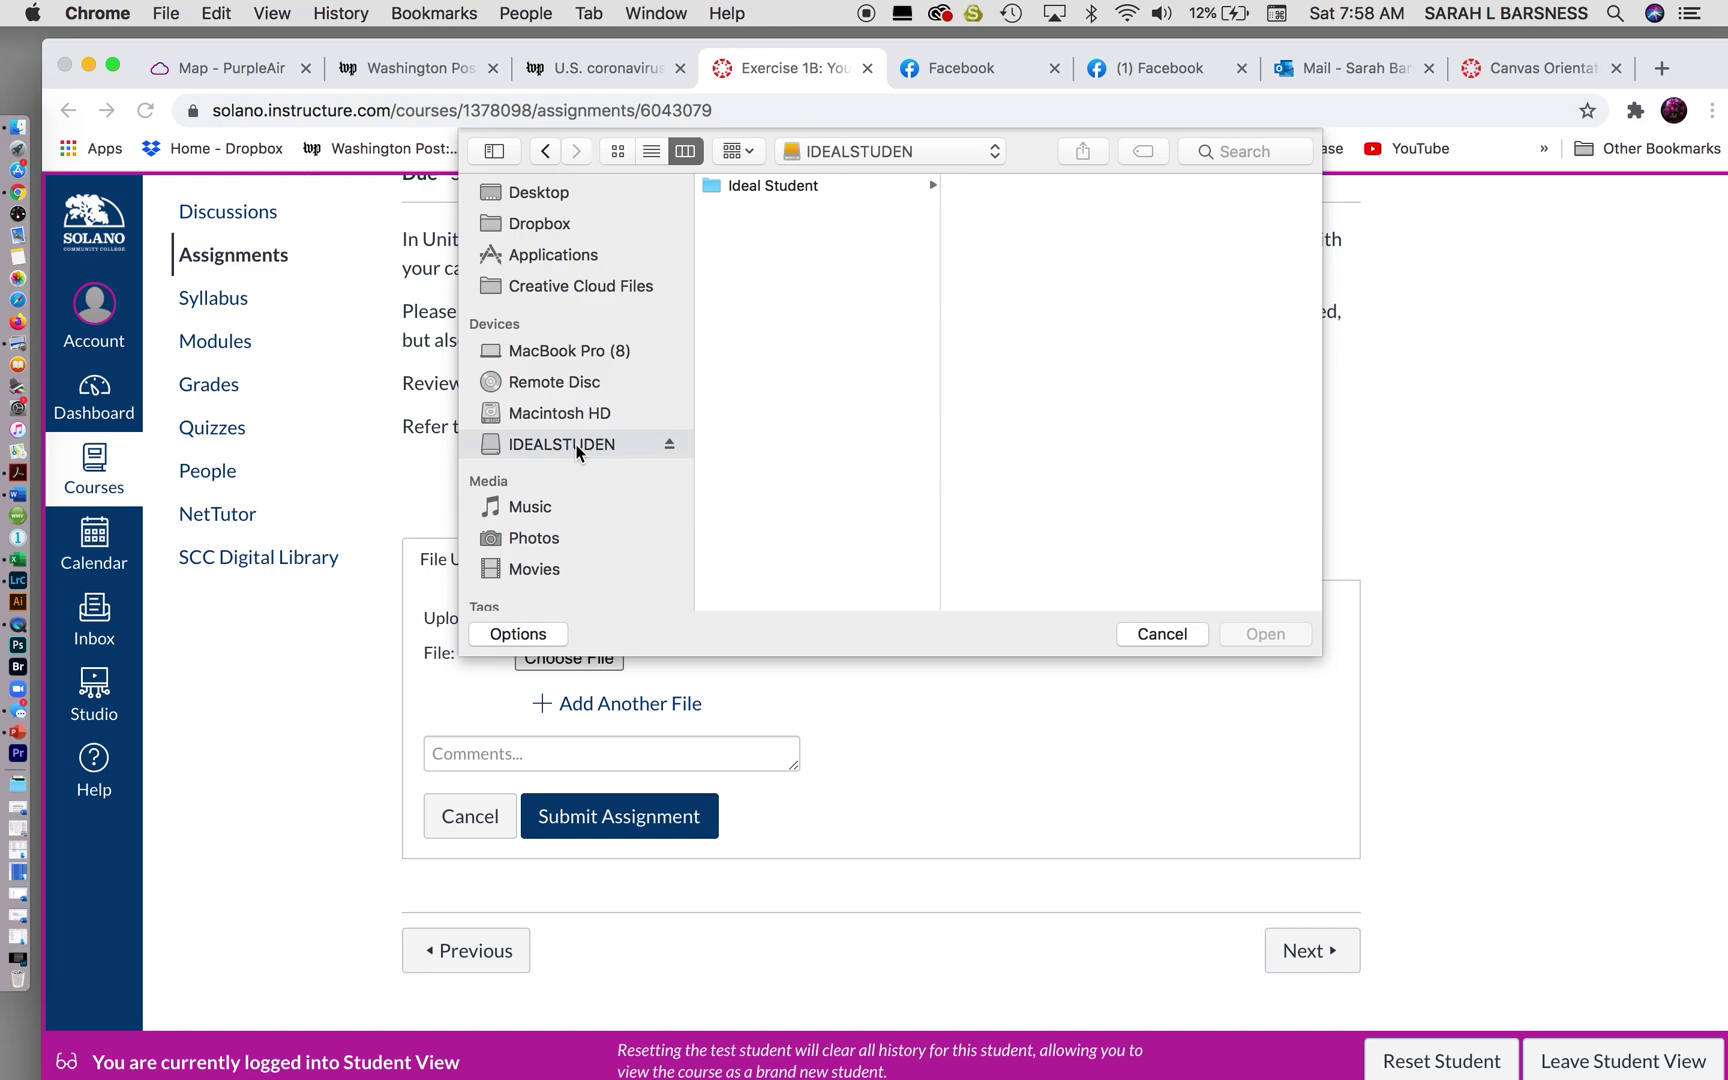
click(806, 193)
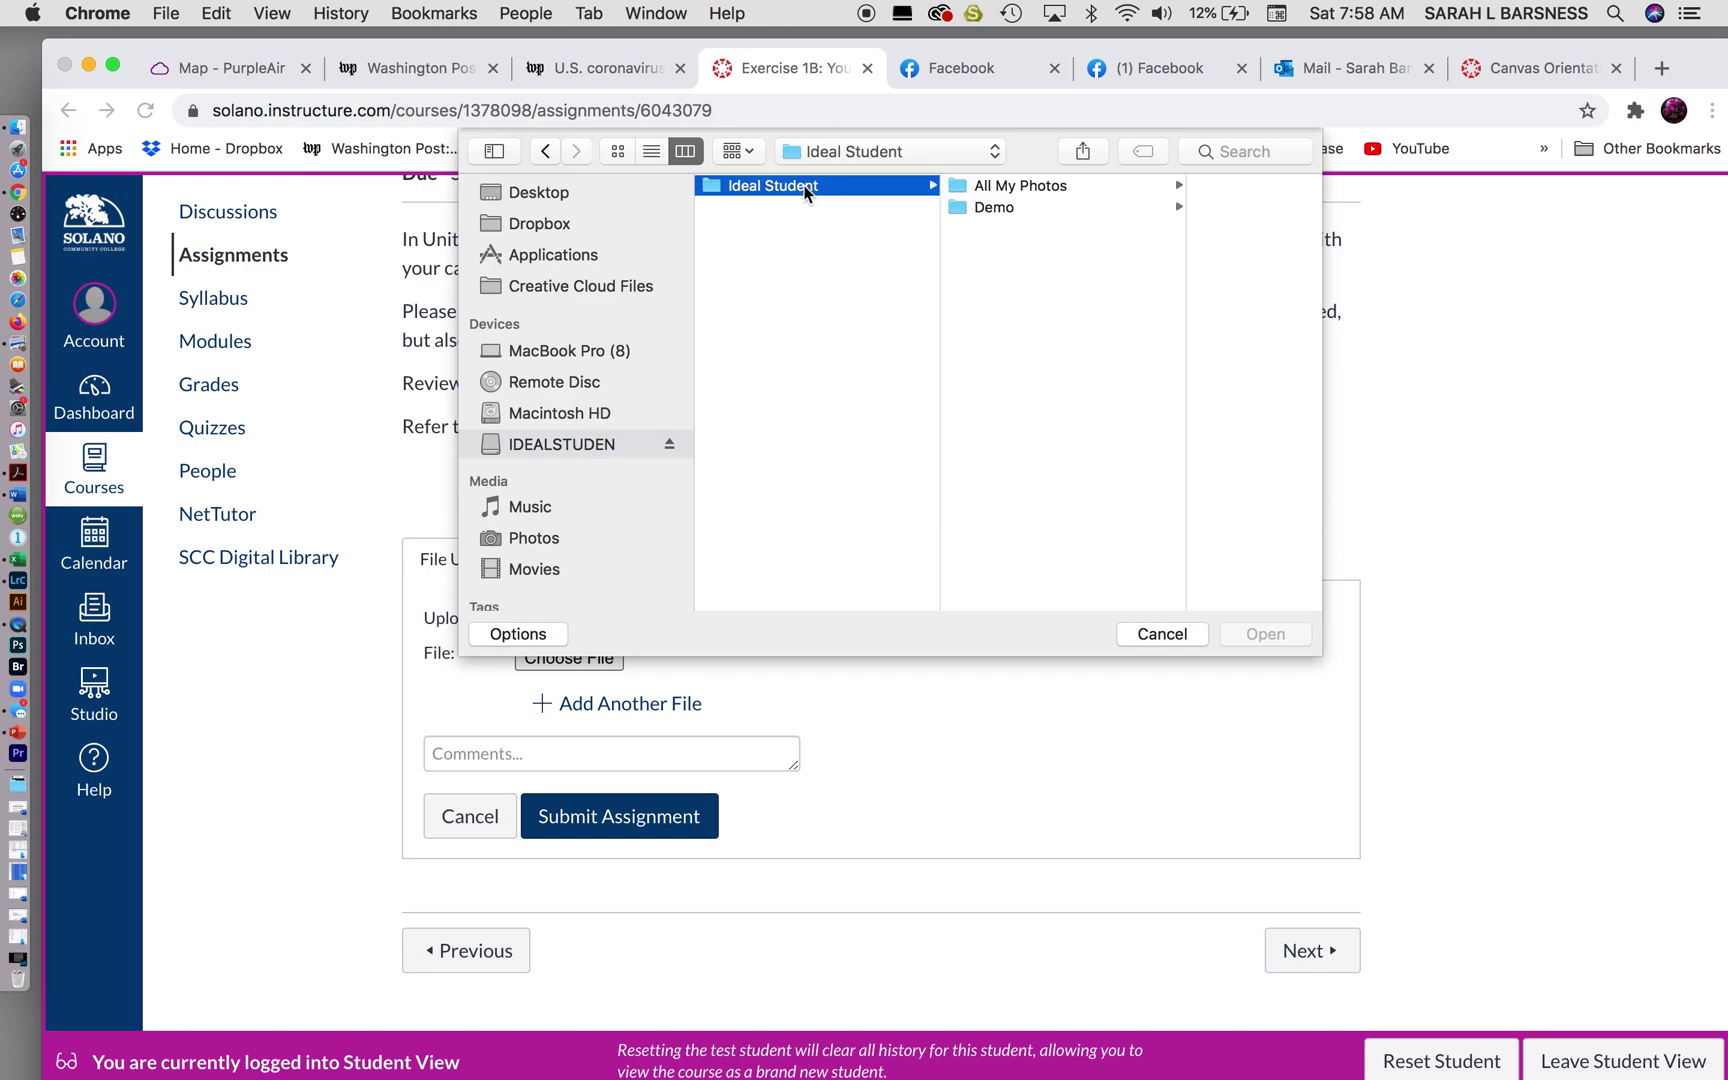
click(1115, 187)
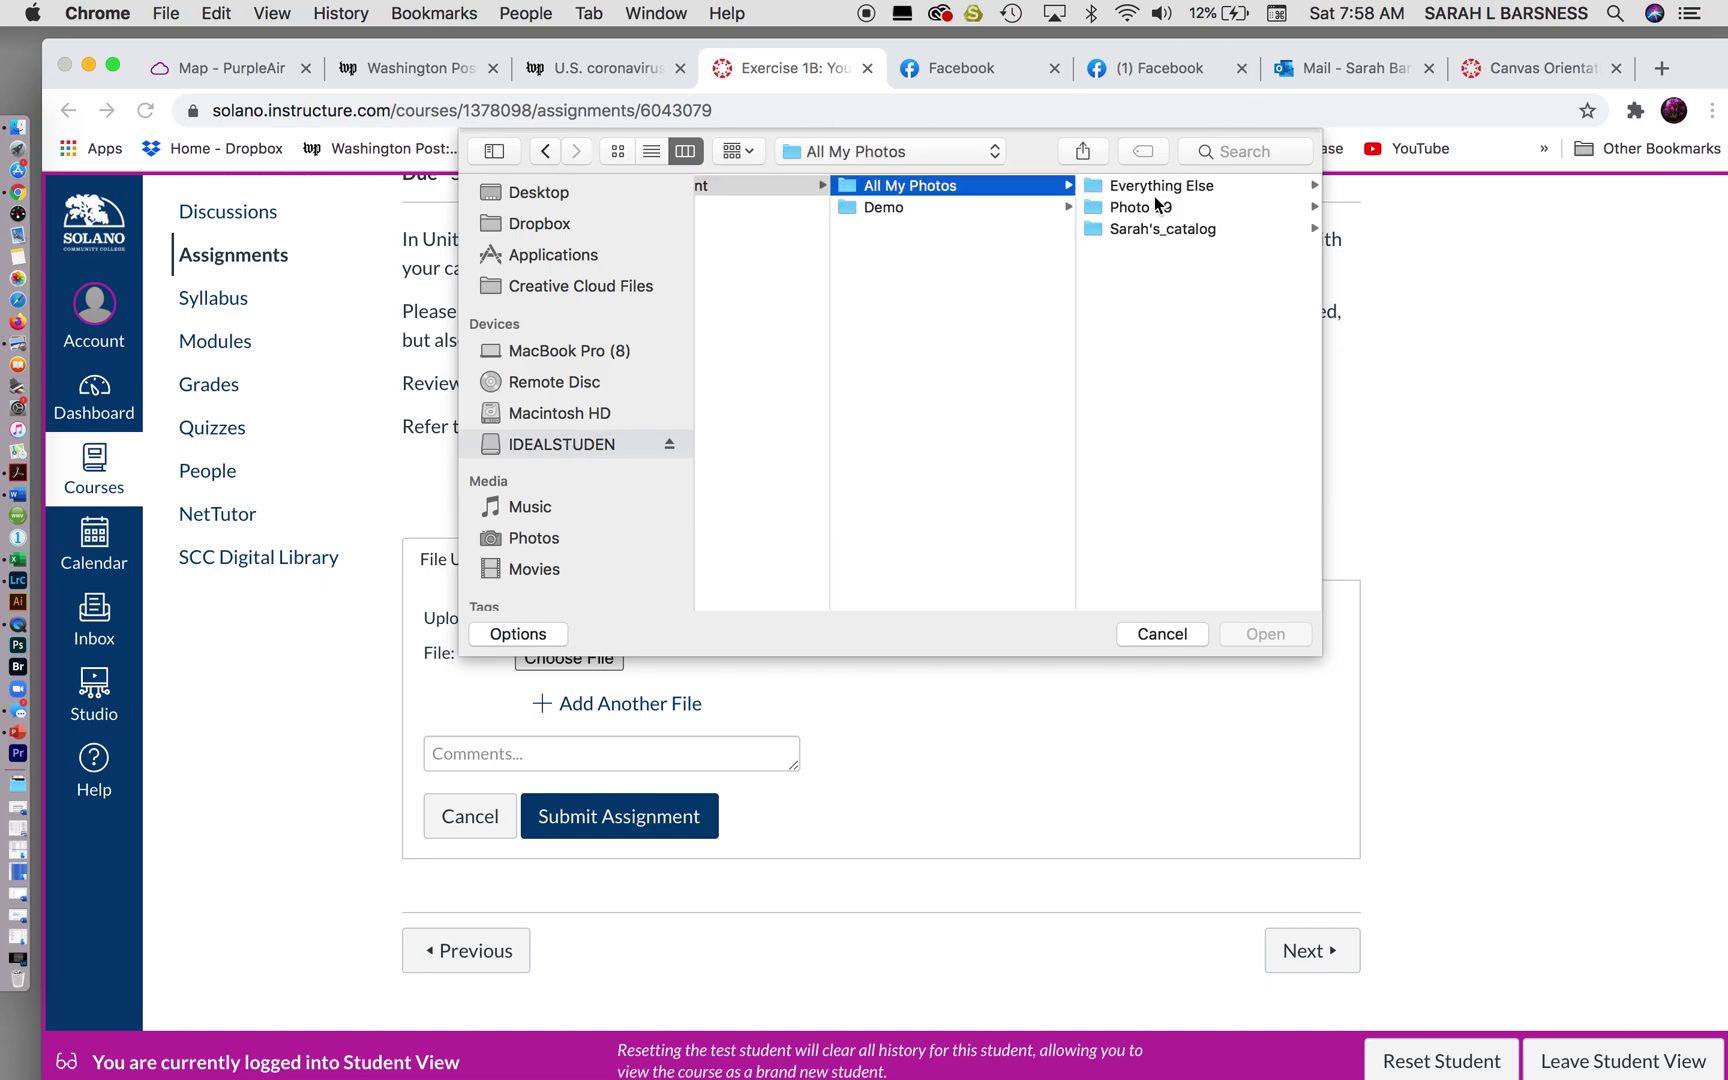
click(1141, 207)
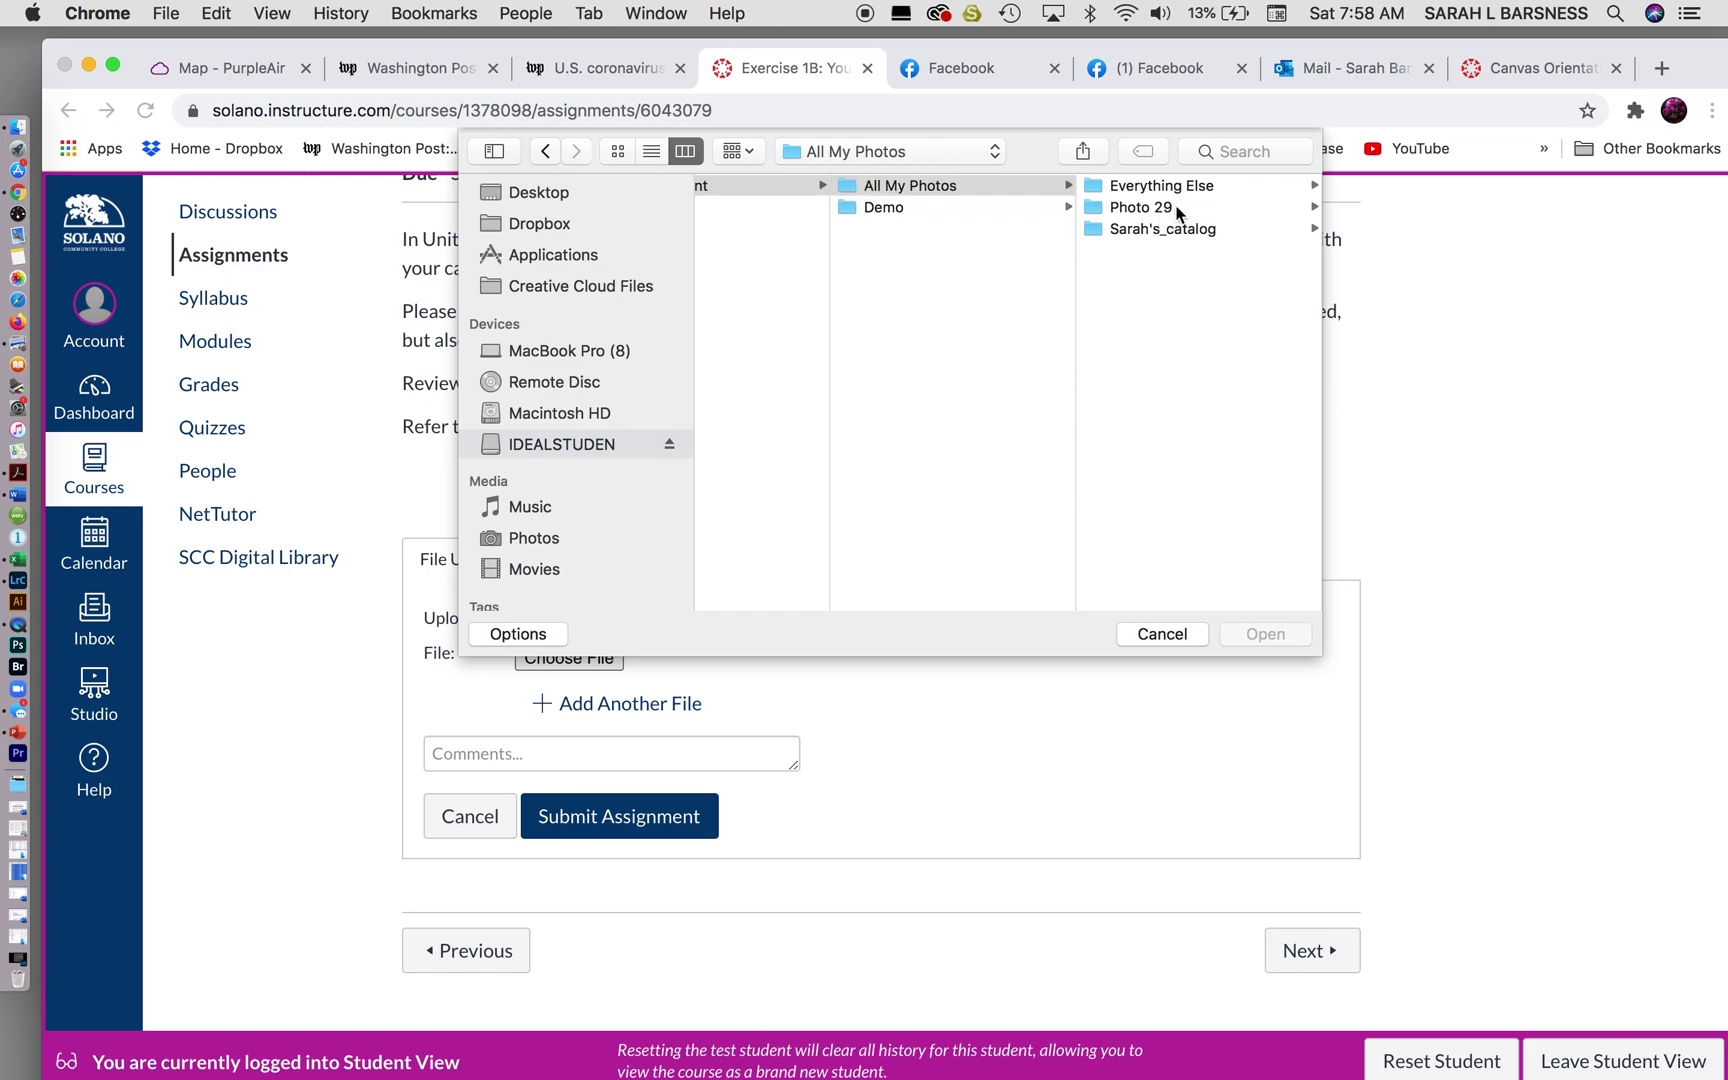
click(1172, 184)
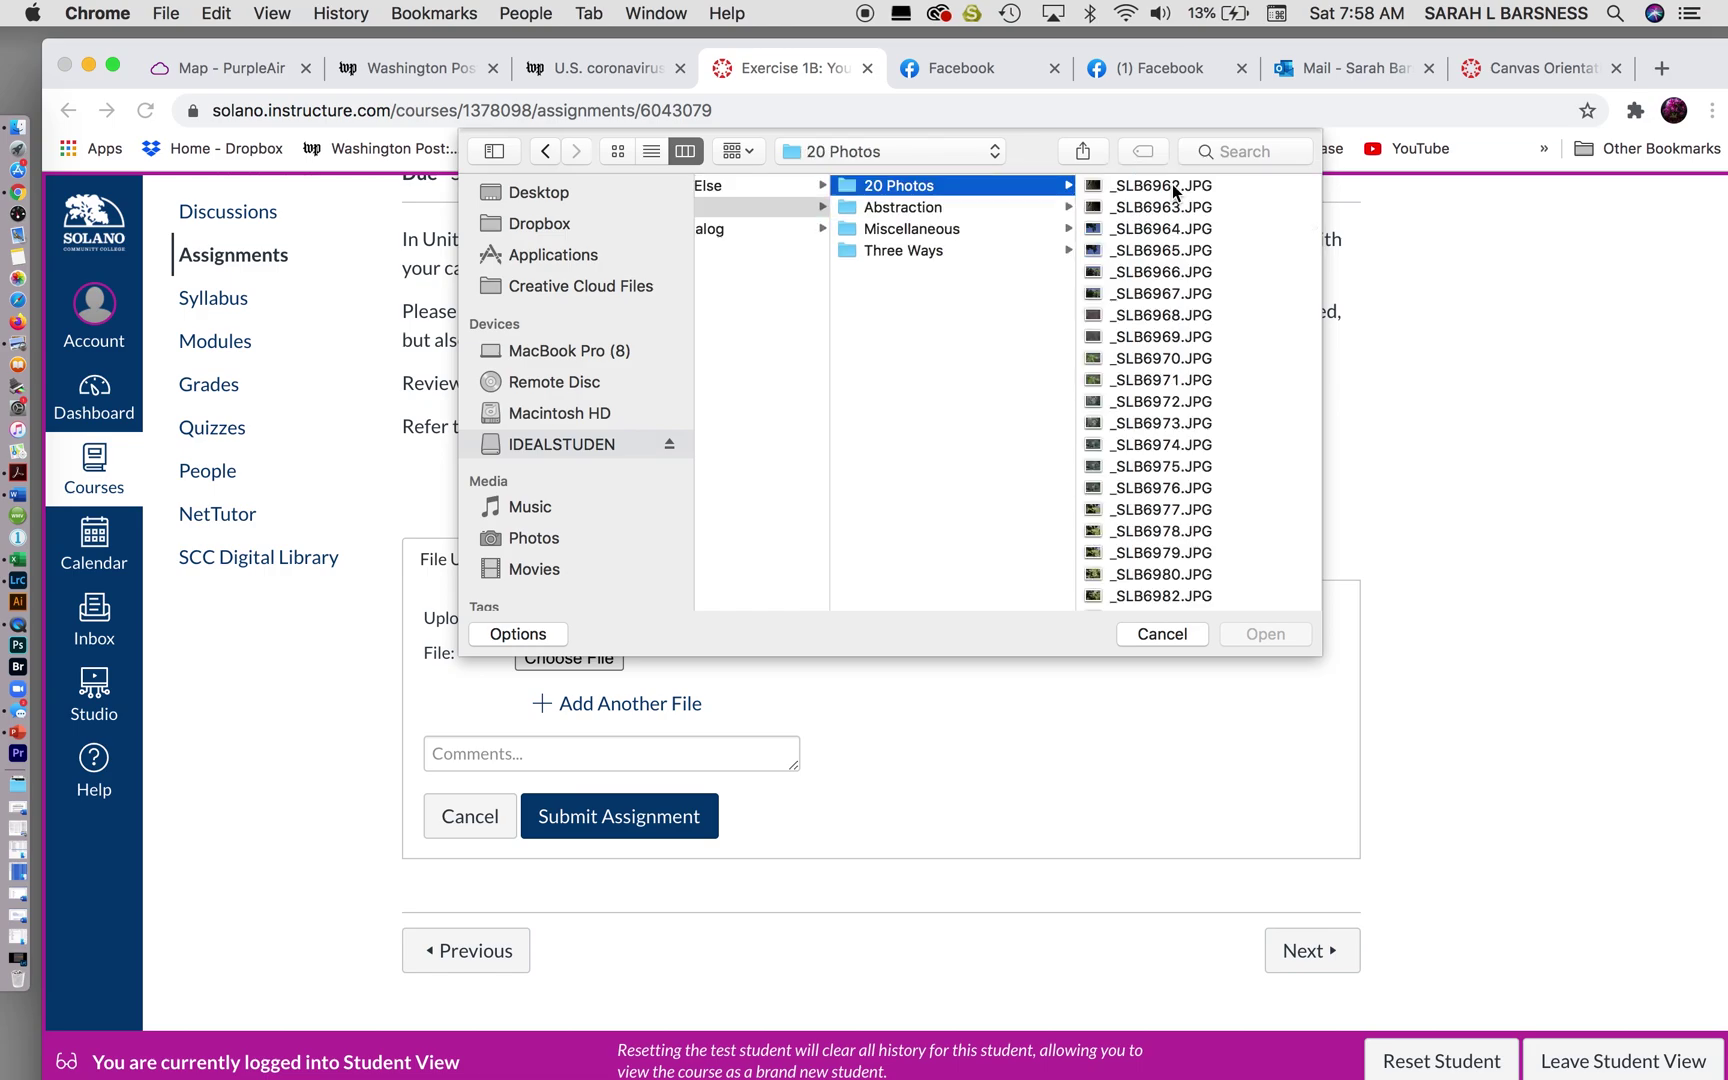
scroll(1195, 404, down, 2)
scroll(1190, 450, down, 5)
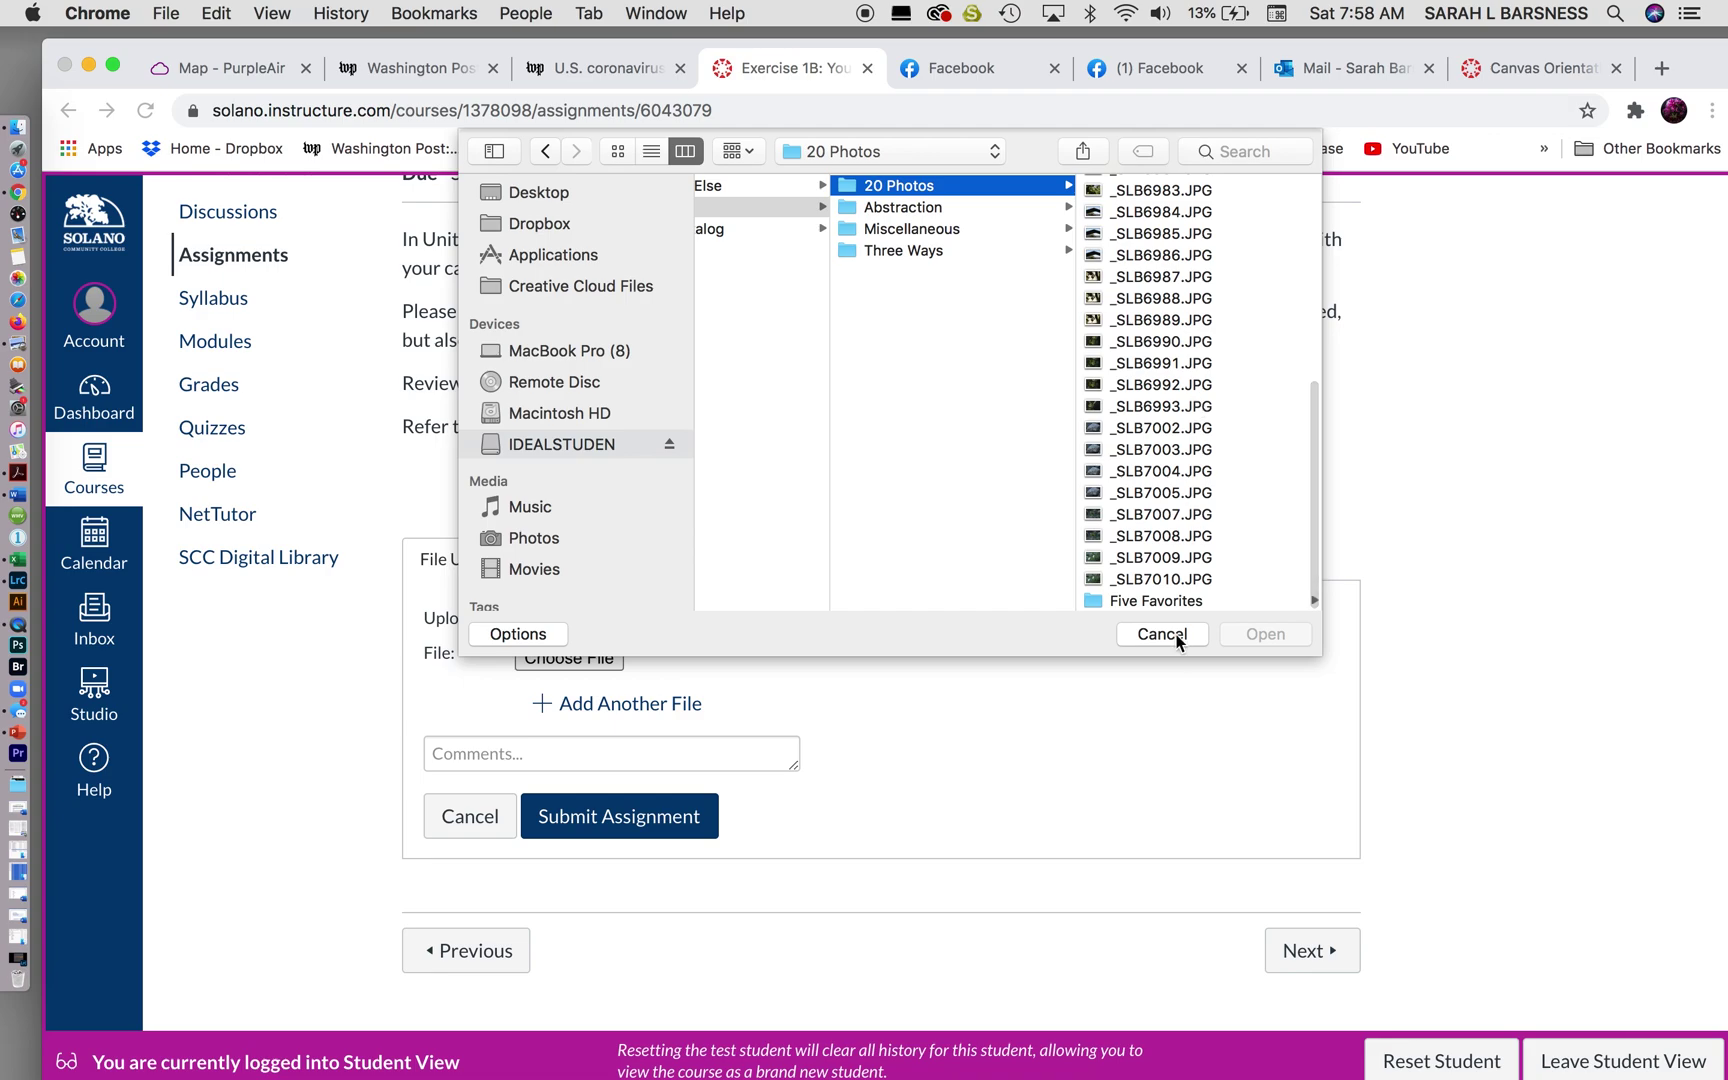
click(1176, 601)
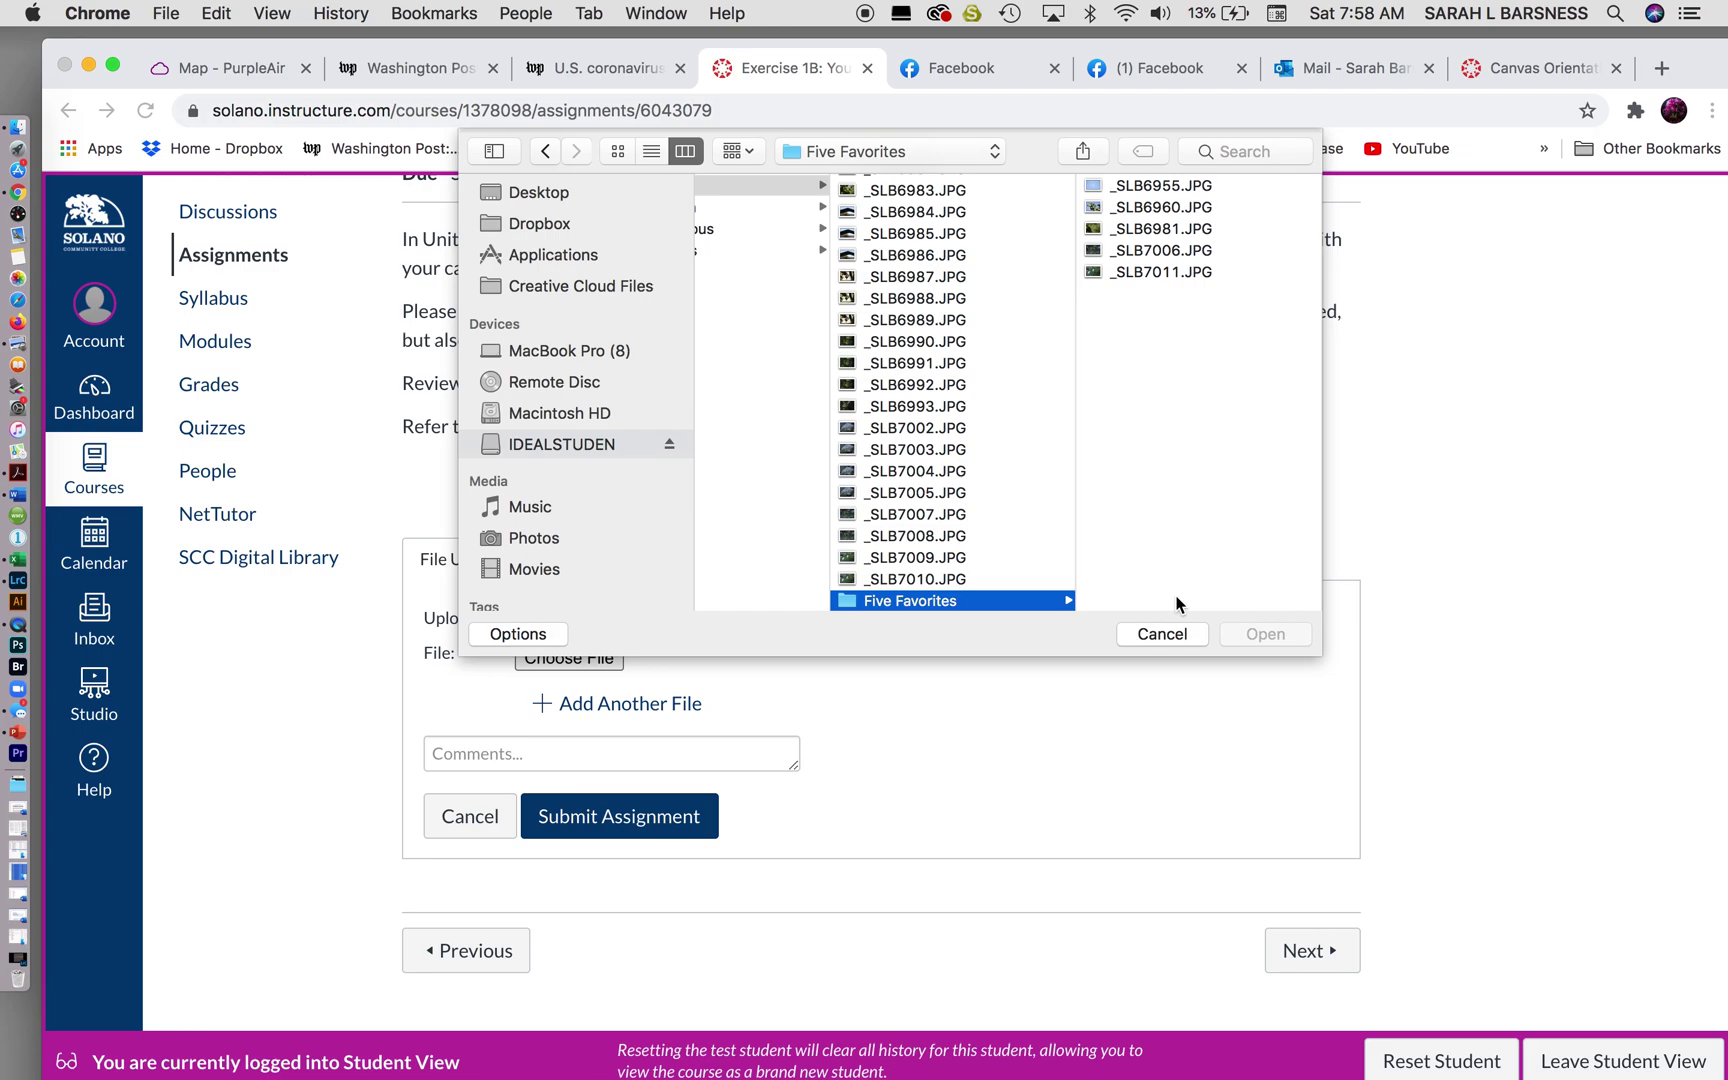
Attach _SLB6955.JPG as the first file and add three more file slots to the submission
click(1164, 186)
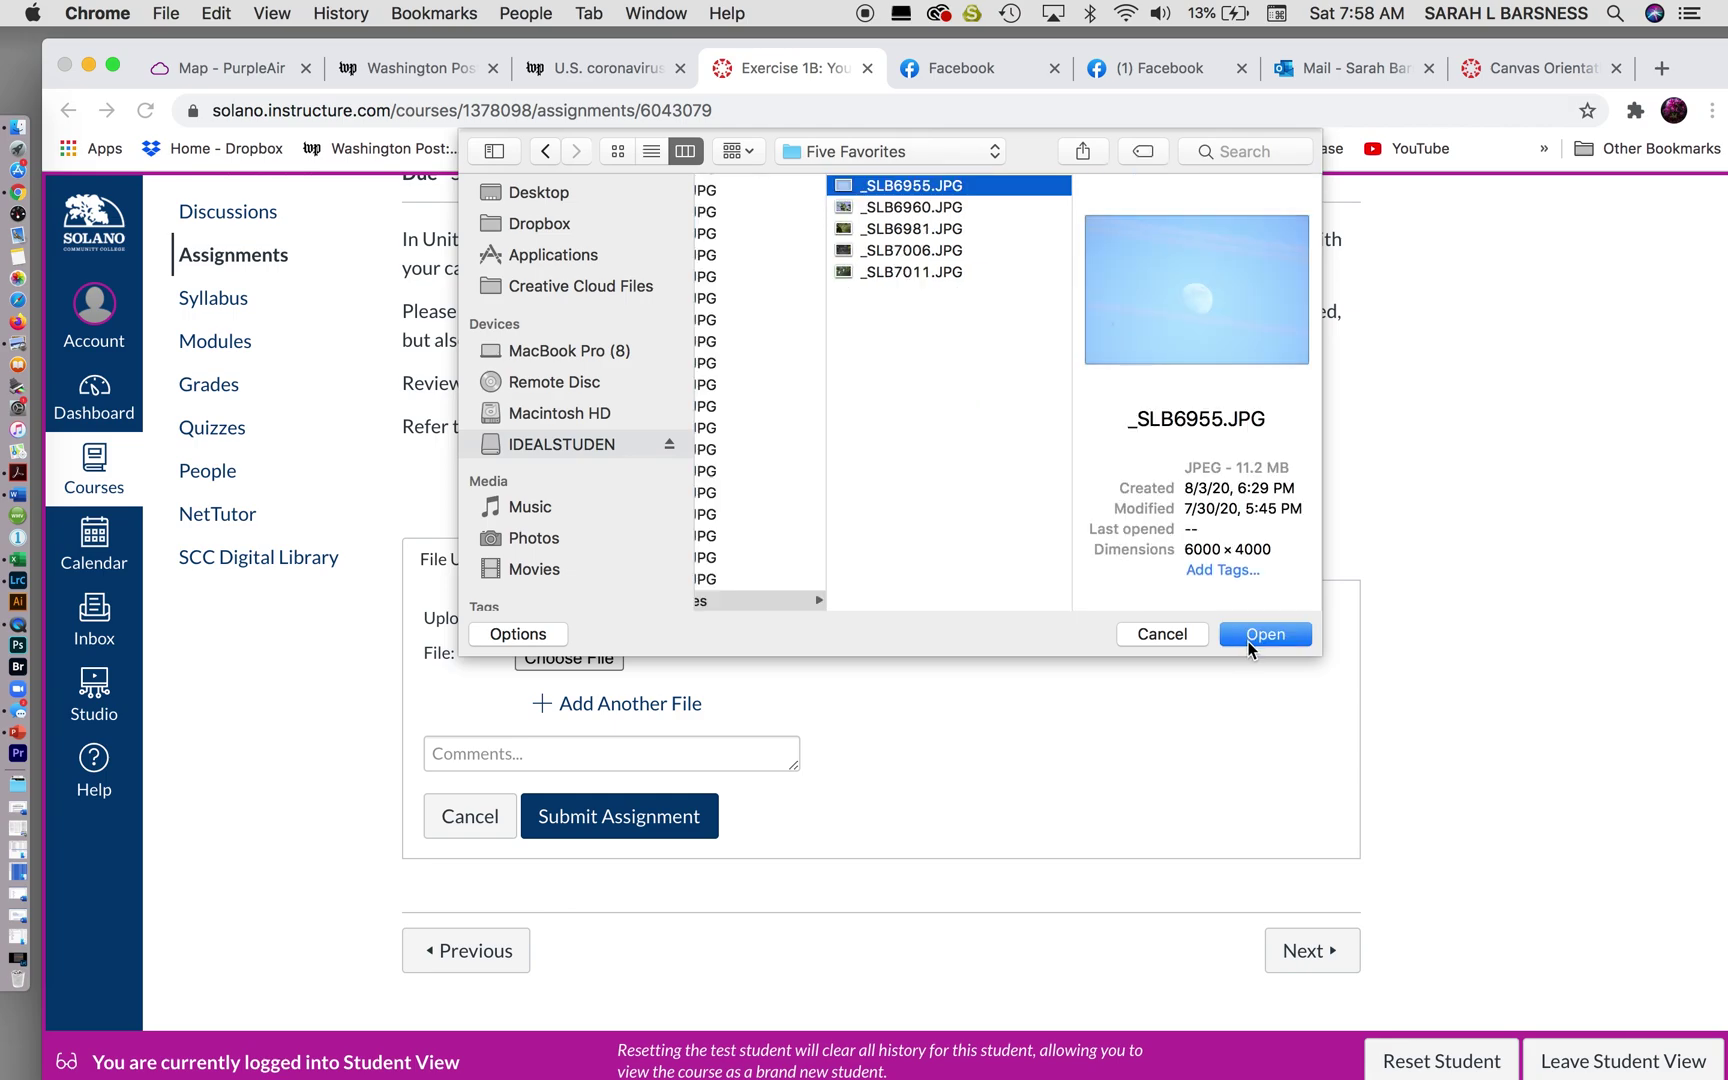
click(1256, 638)
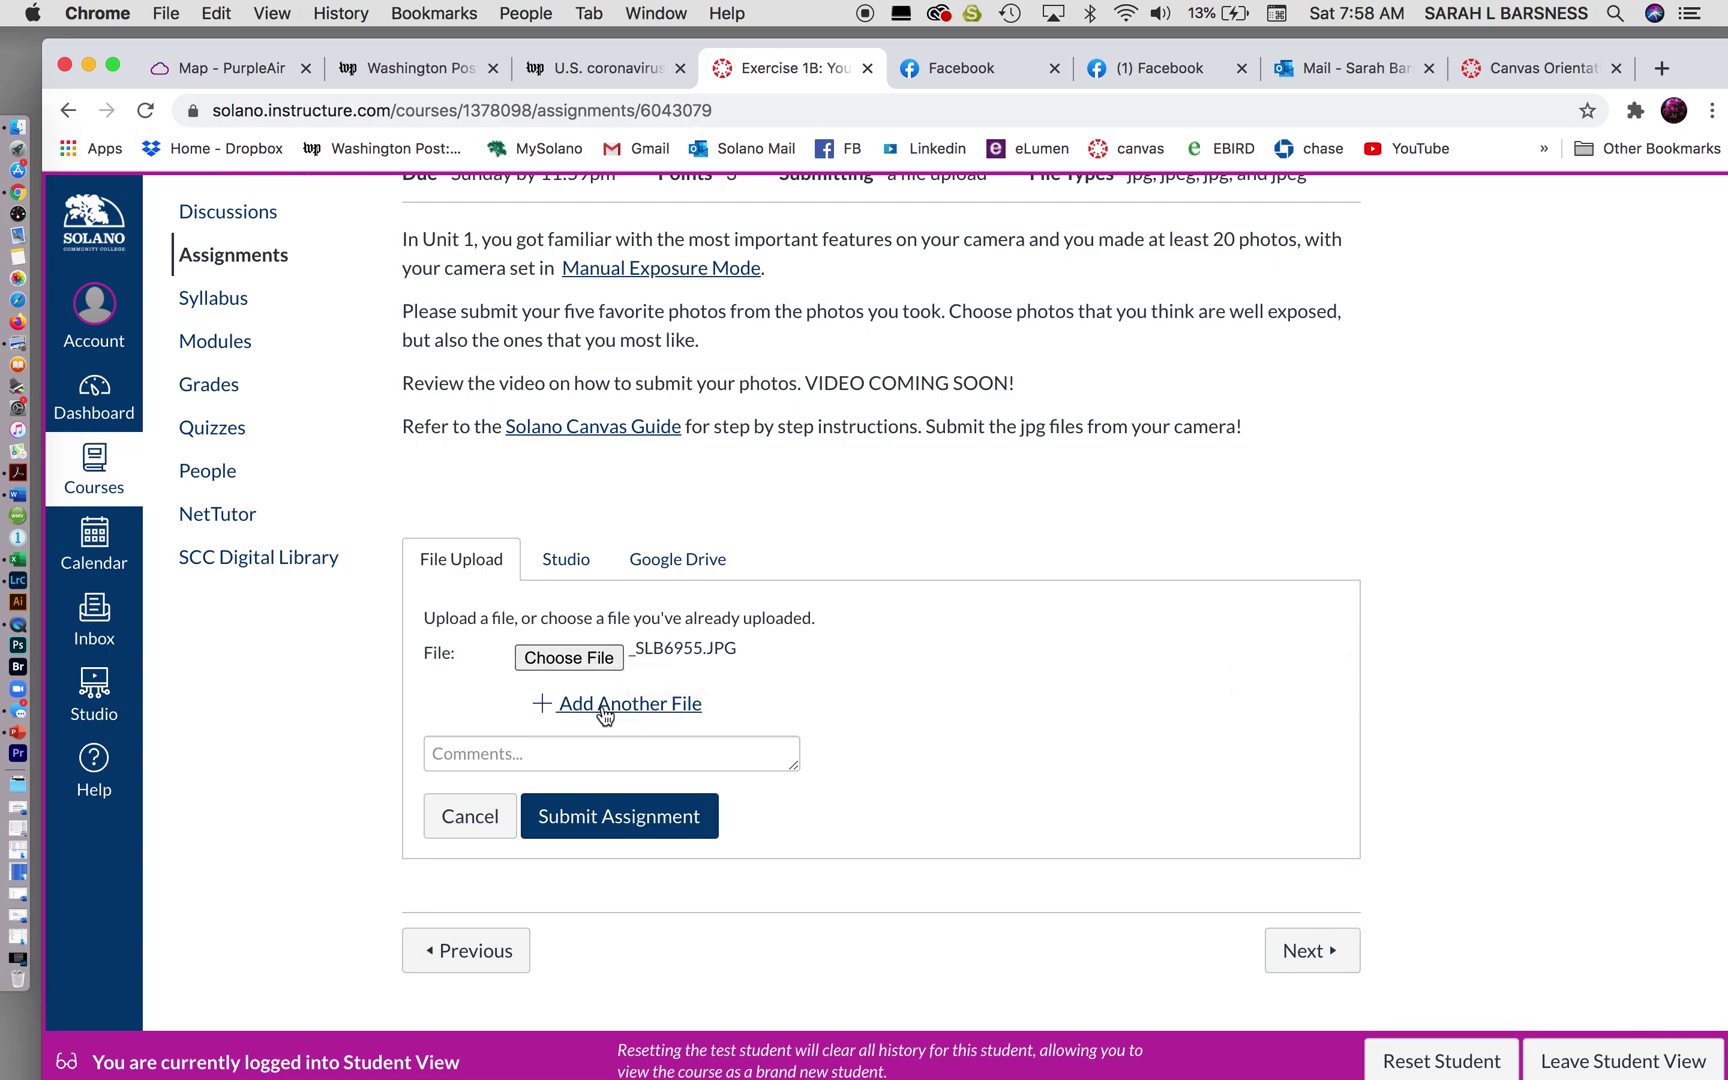
click(605, 705)
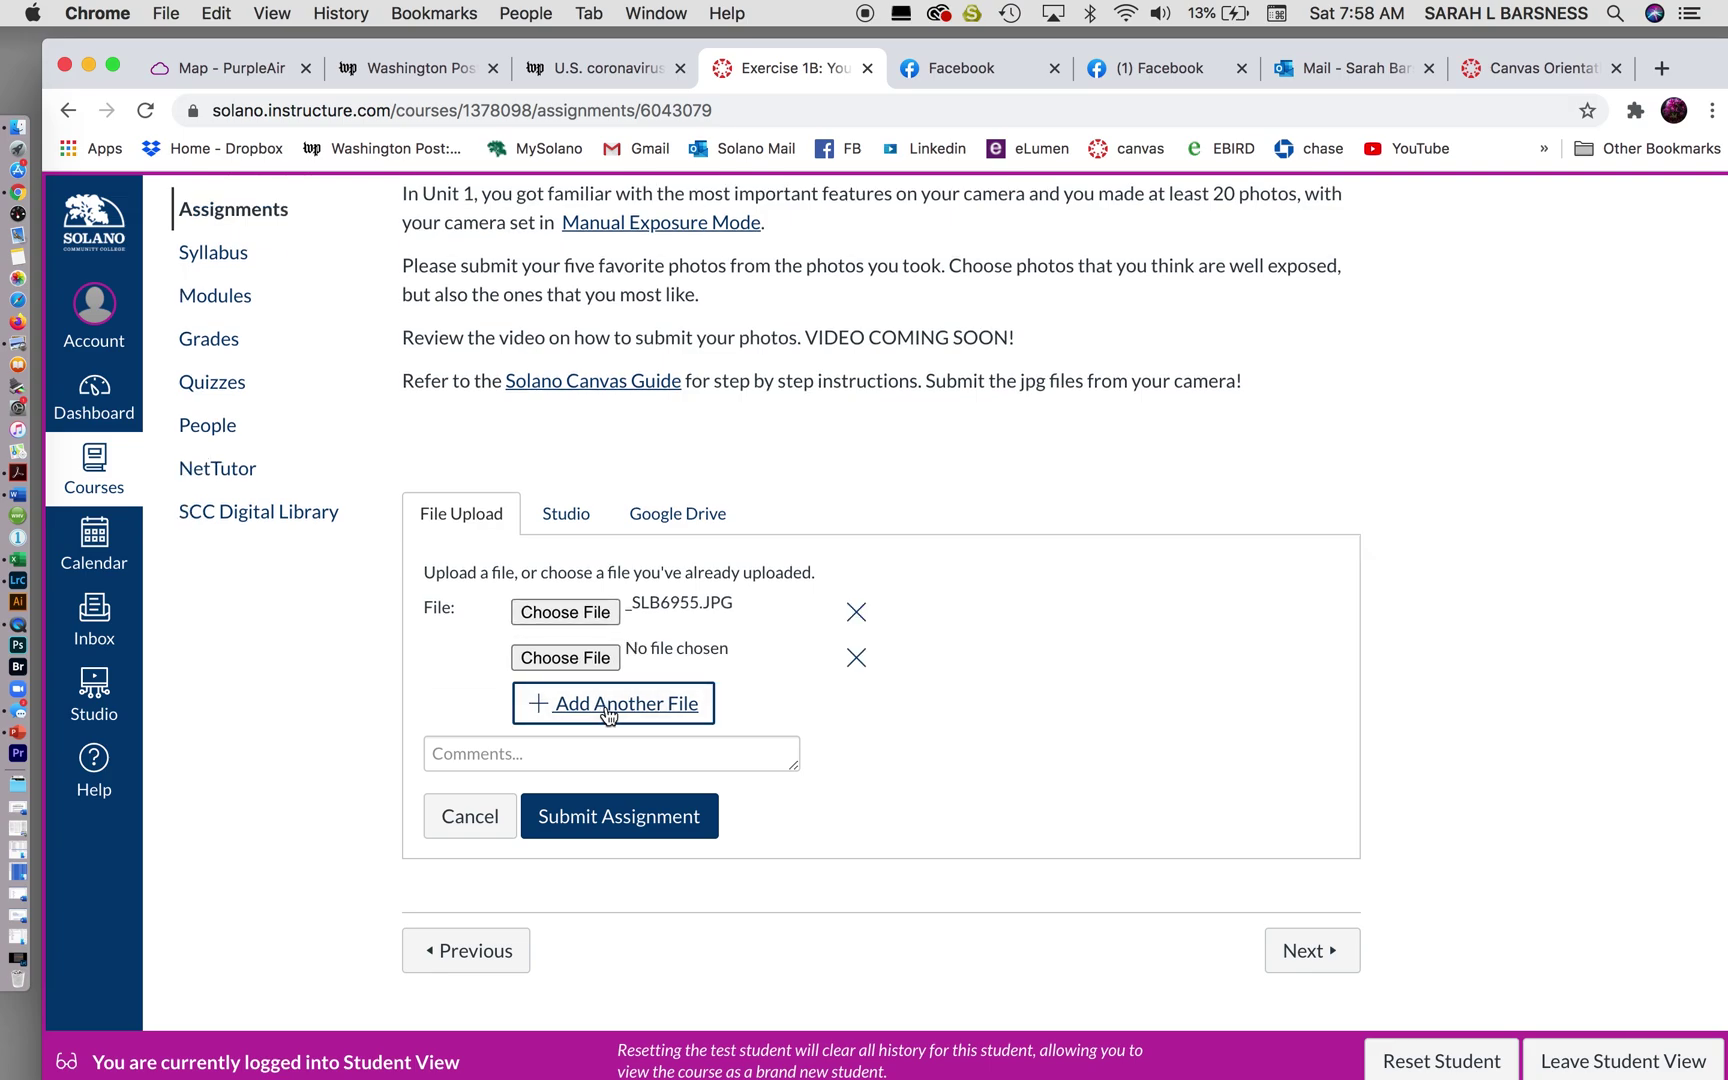
click(607, 705)
click(607, 705)
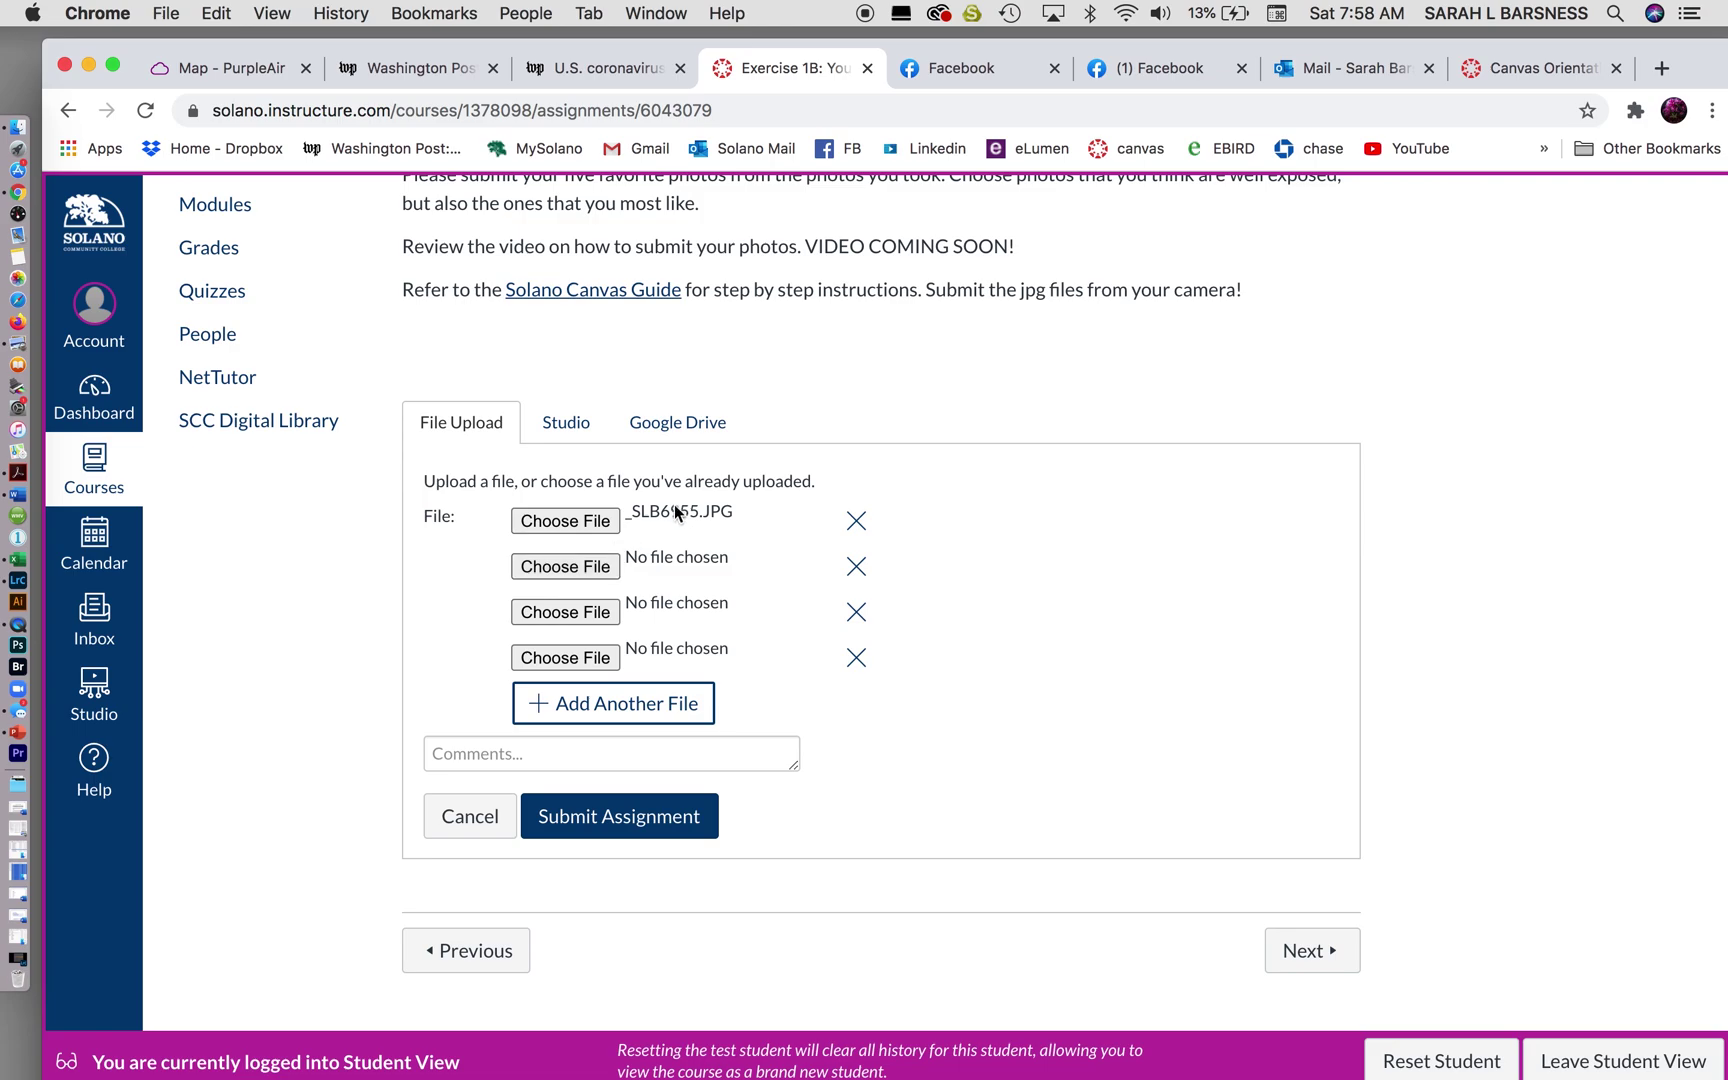
Attach _SLB6960.JPG in the second file slot and _SLB6981.JPG in the third
click(576, 569)
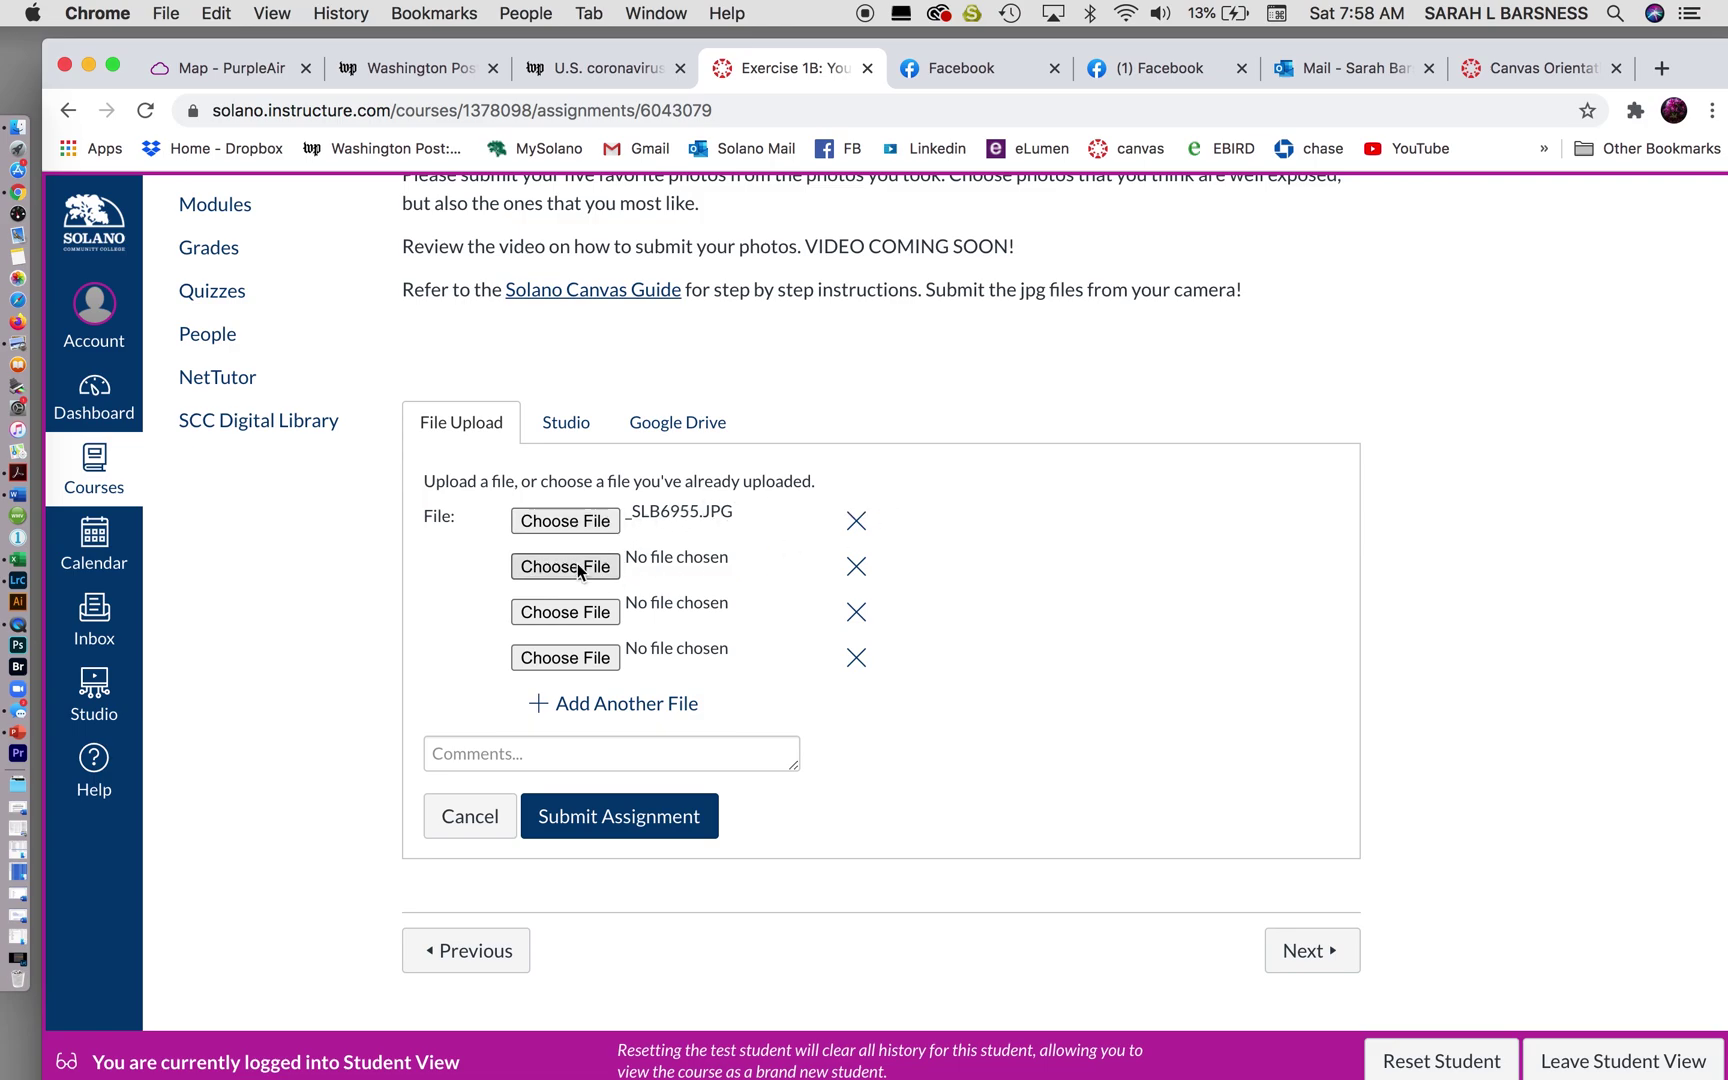
click(796, 204)
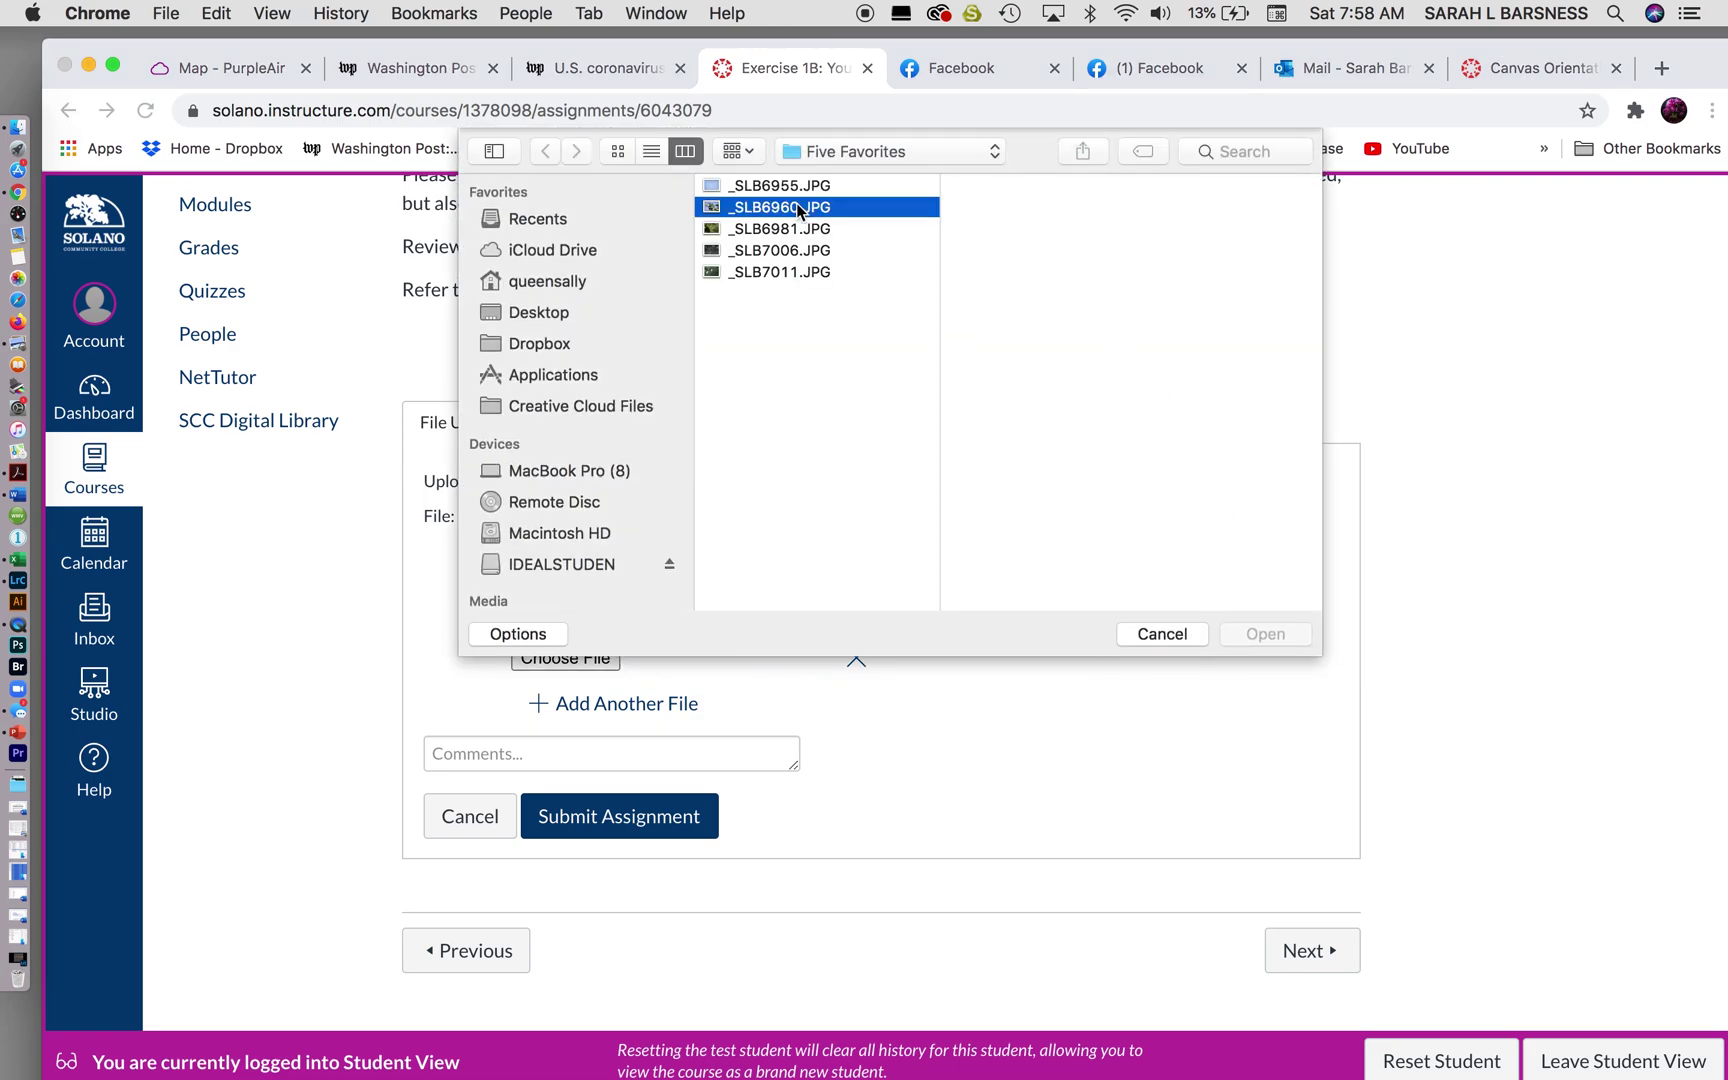
click(1279, 632)
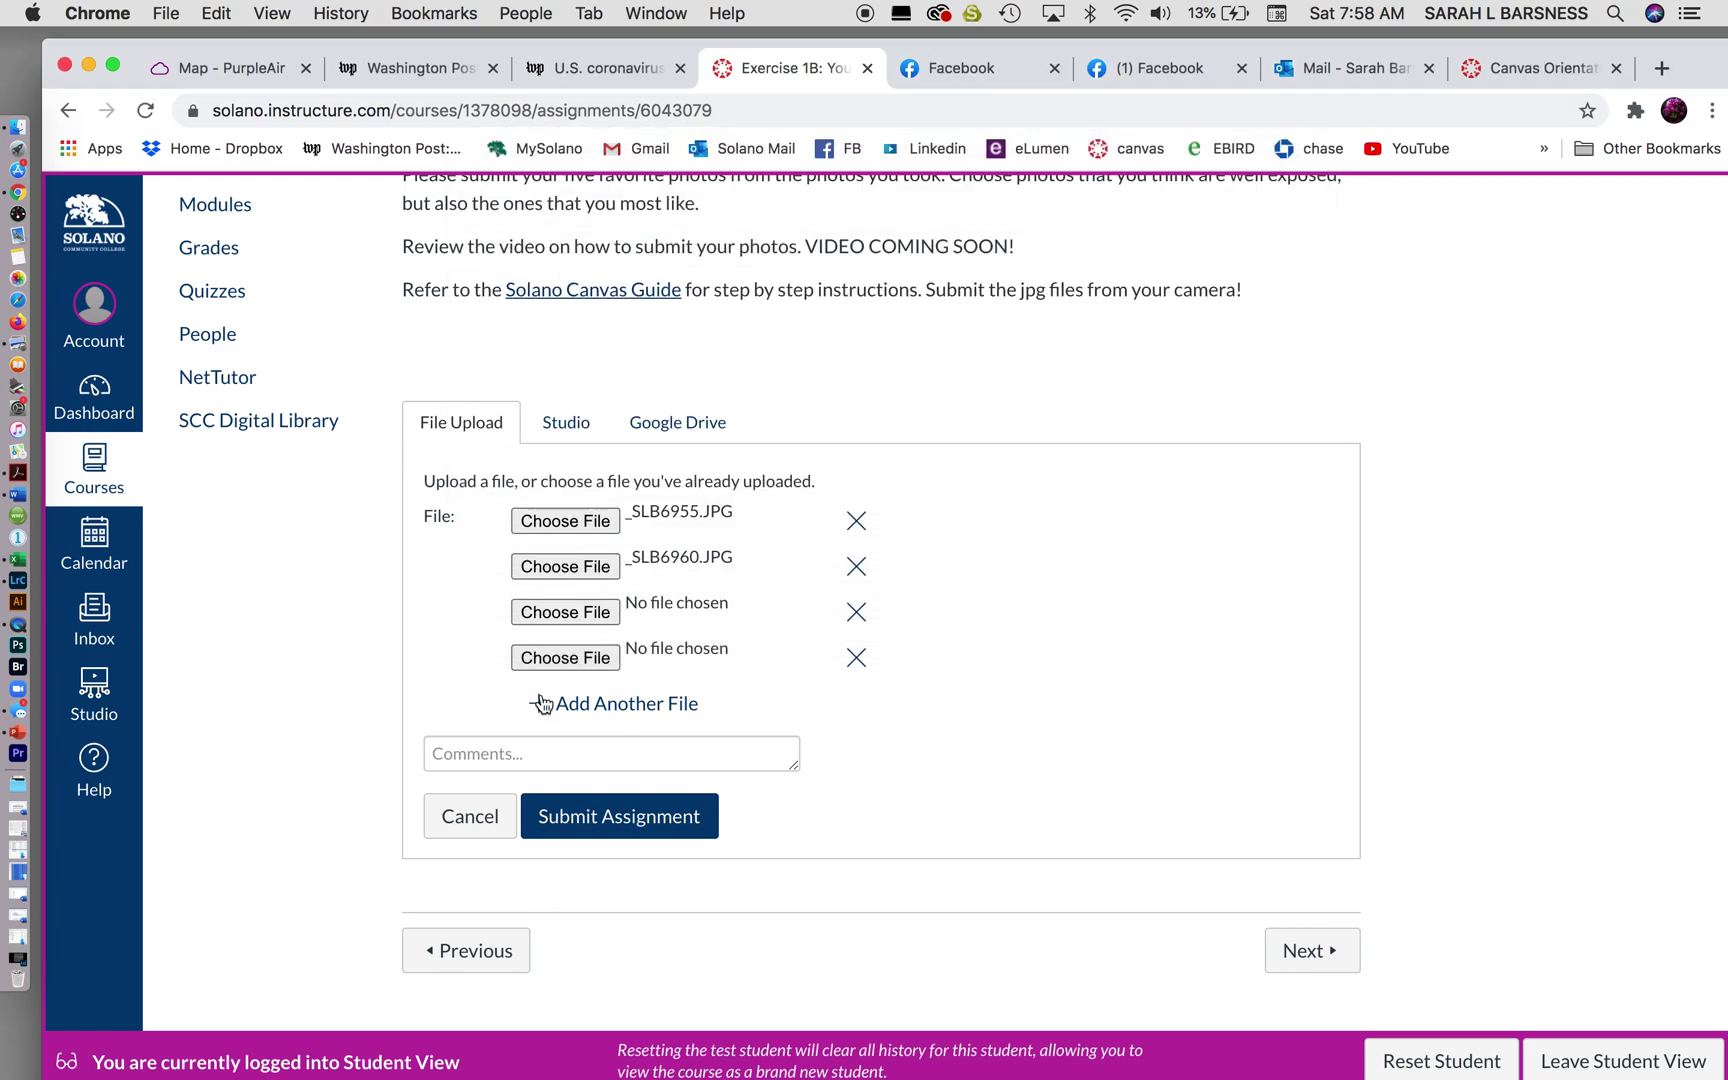
click(576, 609)
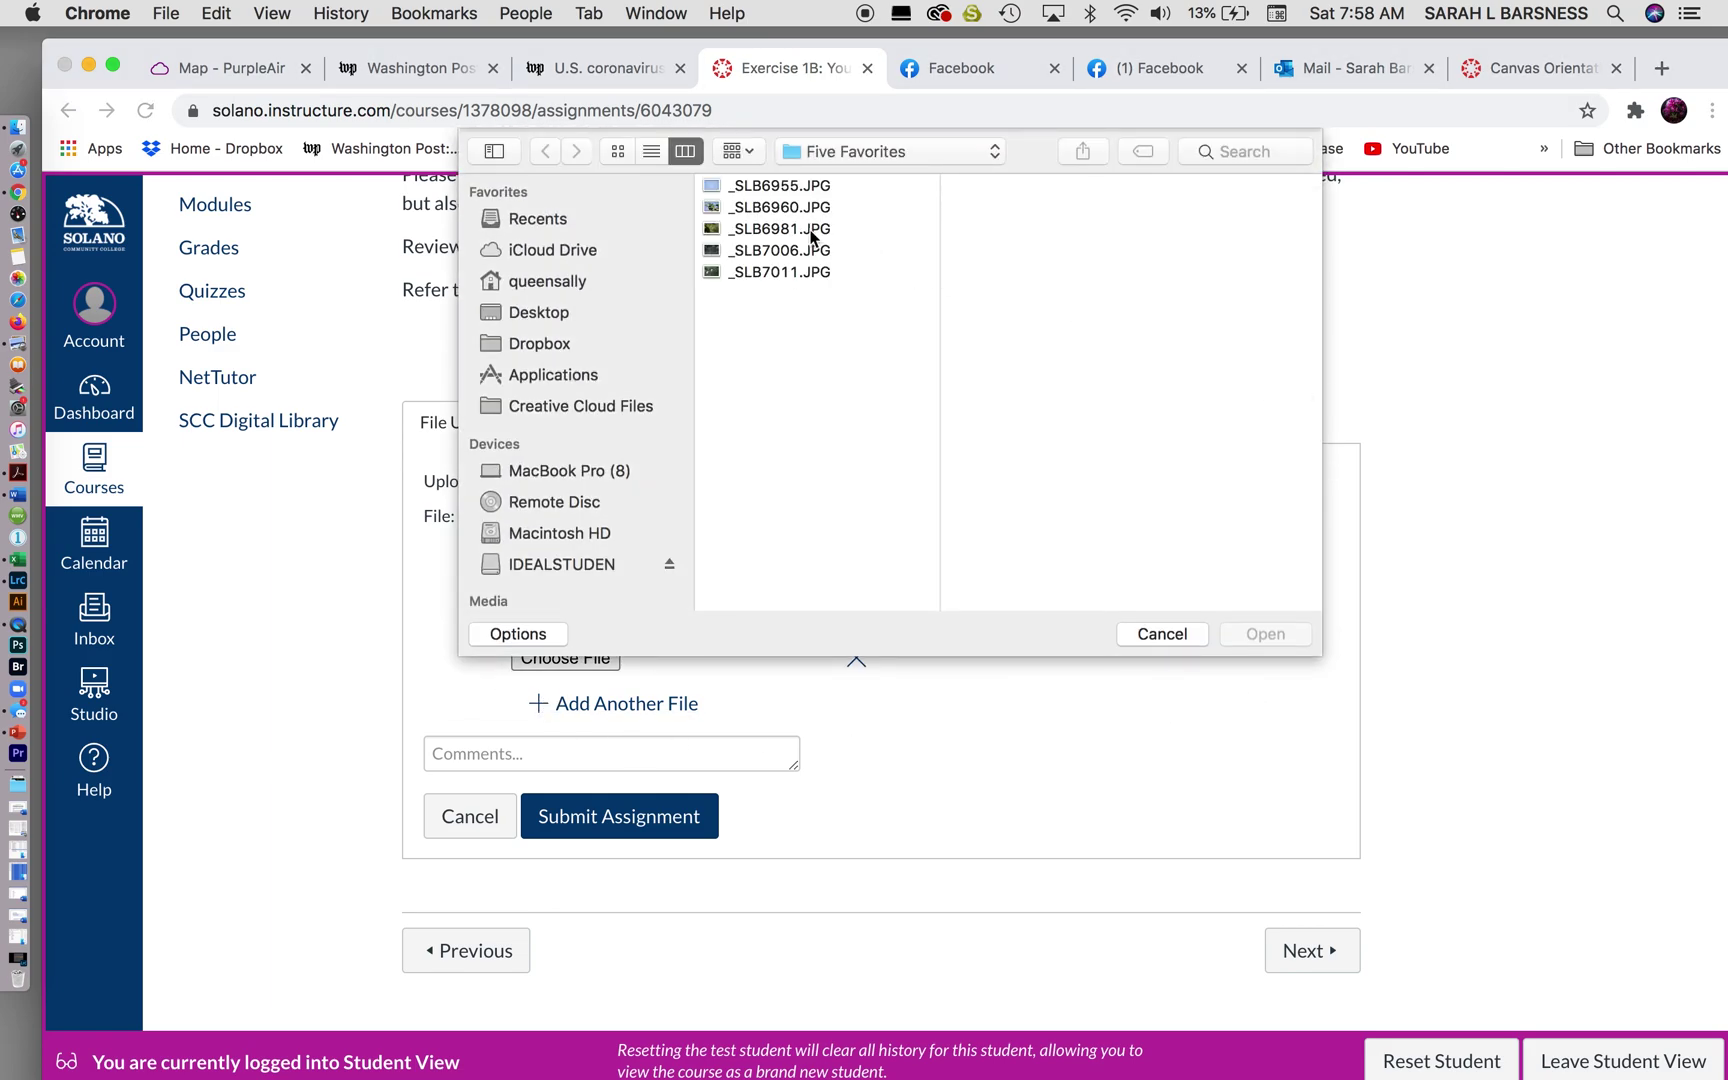
click(812, 230)
click(1271, 634)
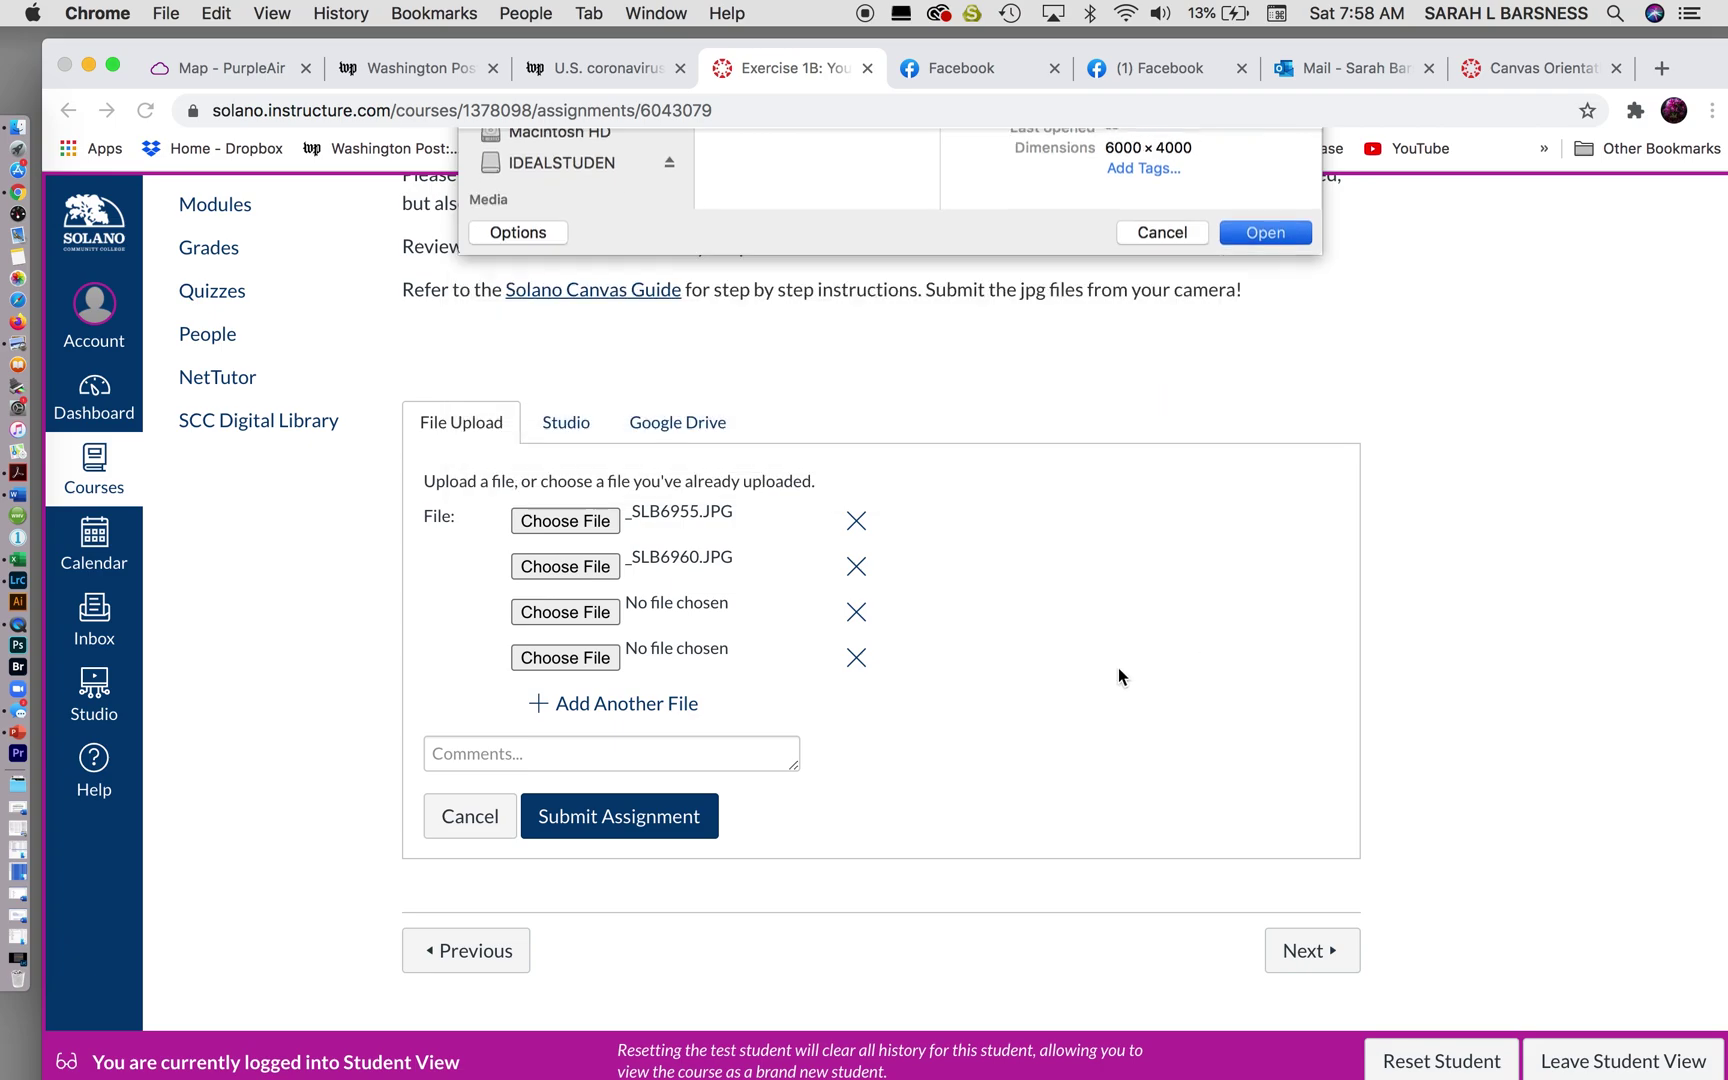
Attach _SLB7011.JPG in the fourth file slot and submit the assignment
click(598, 655)
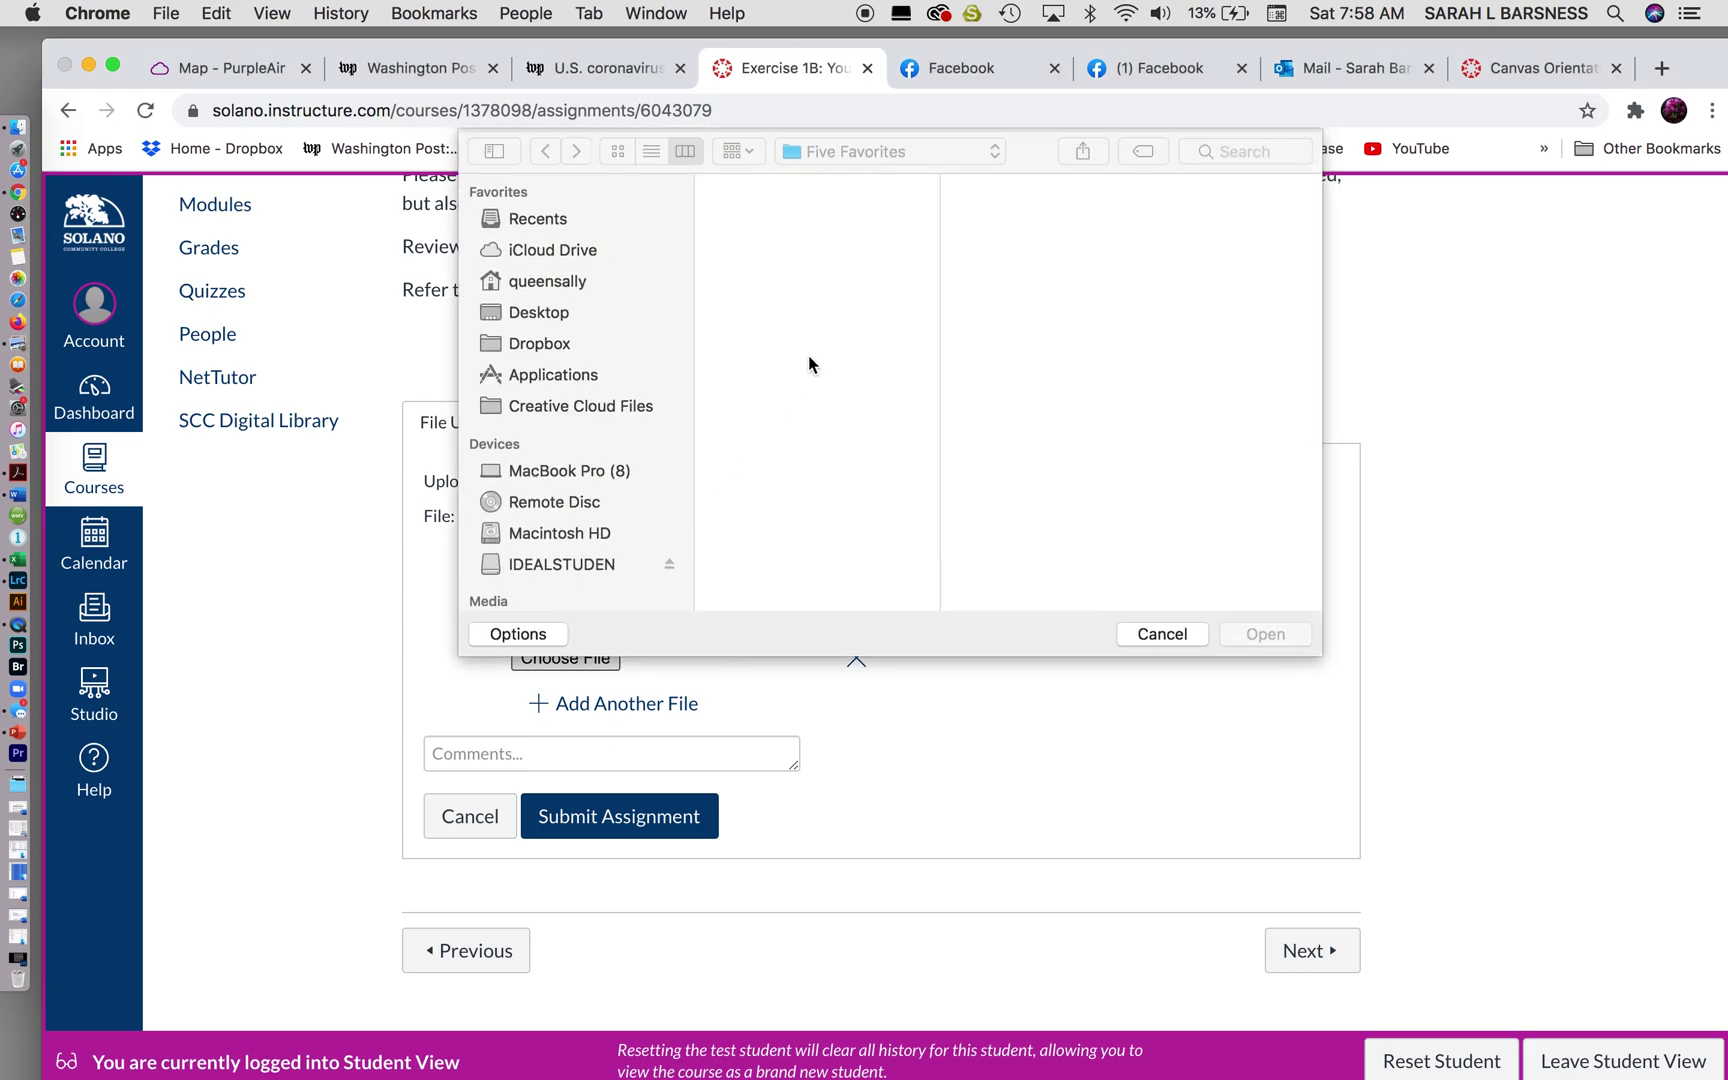
click(826, 274)
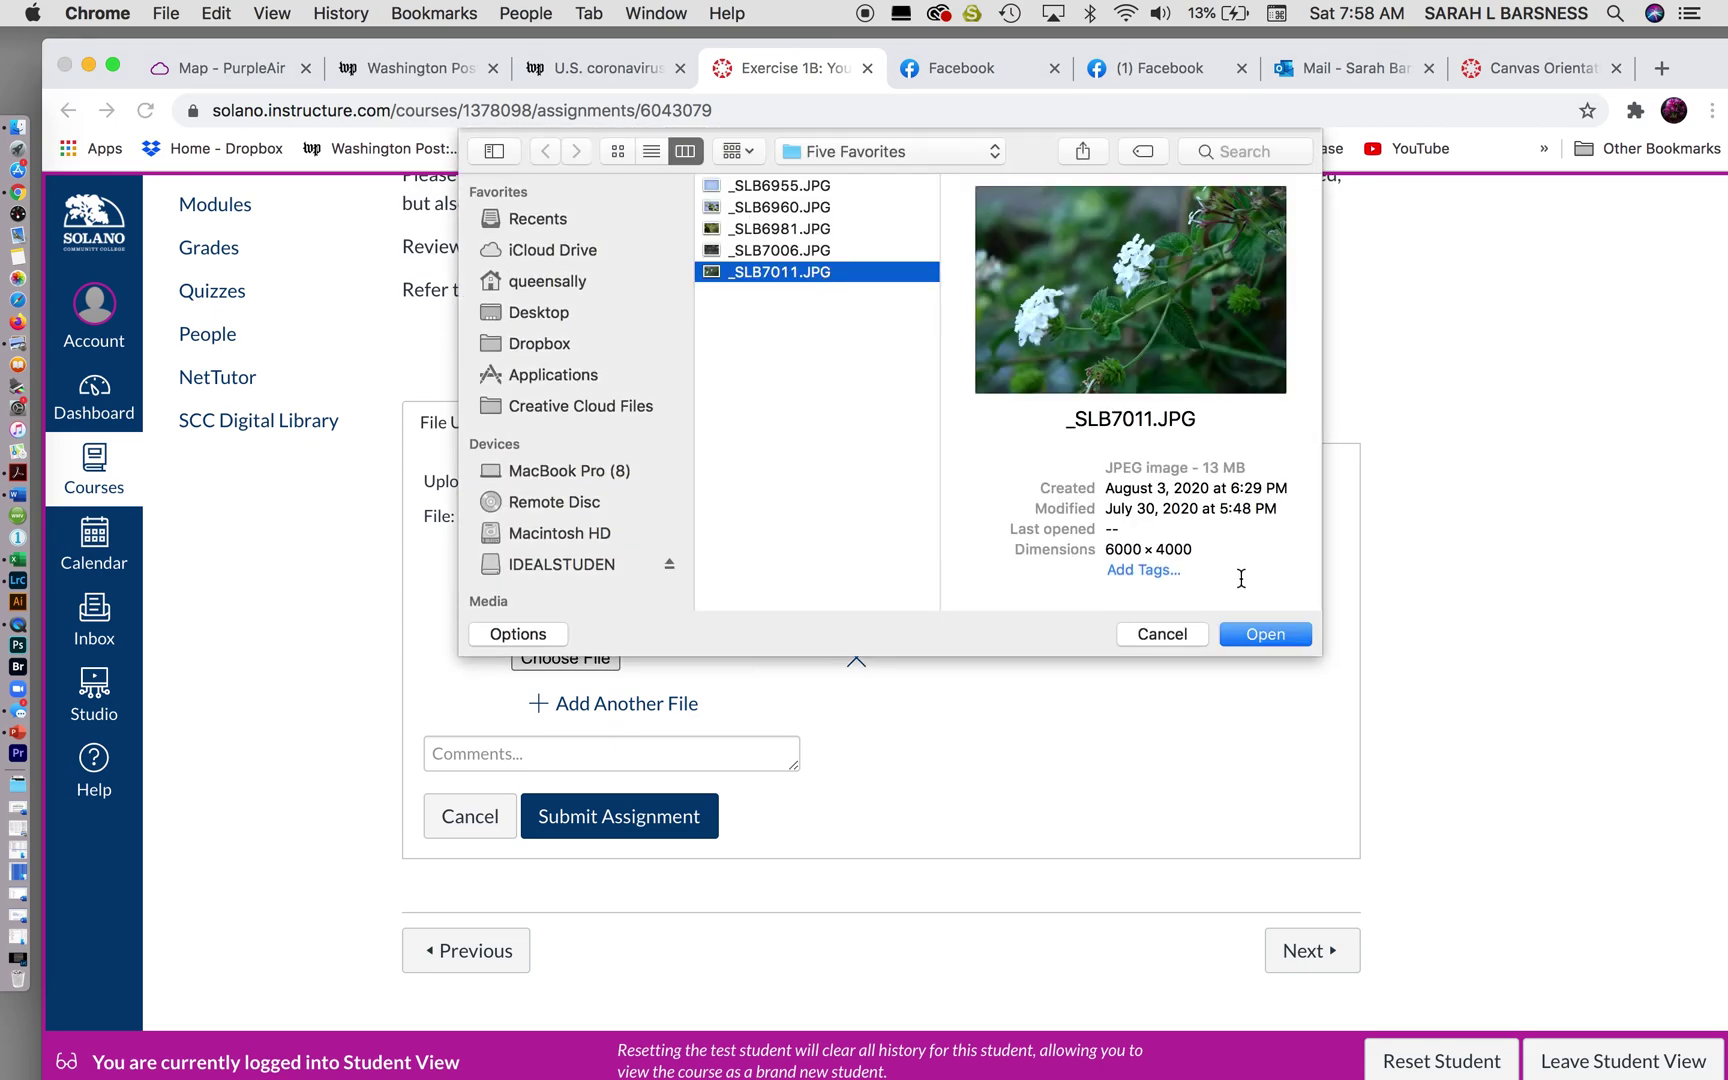
click(1262, 632)
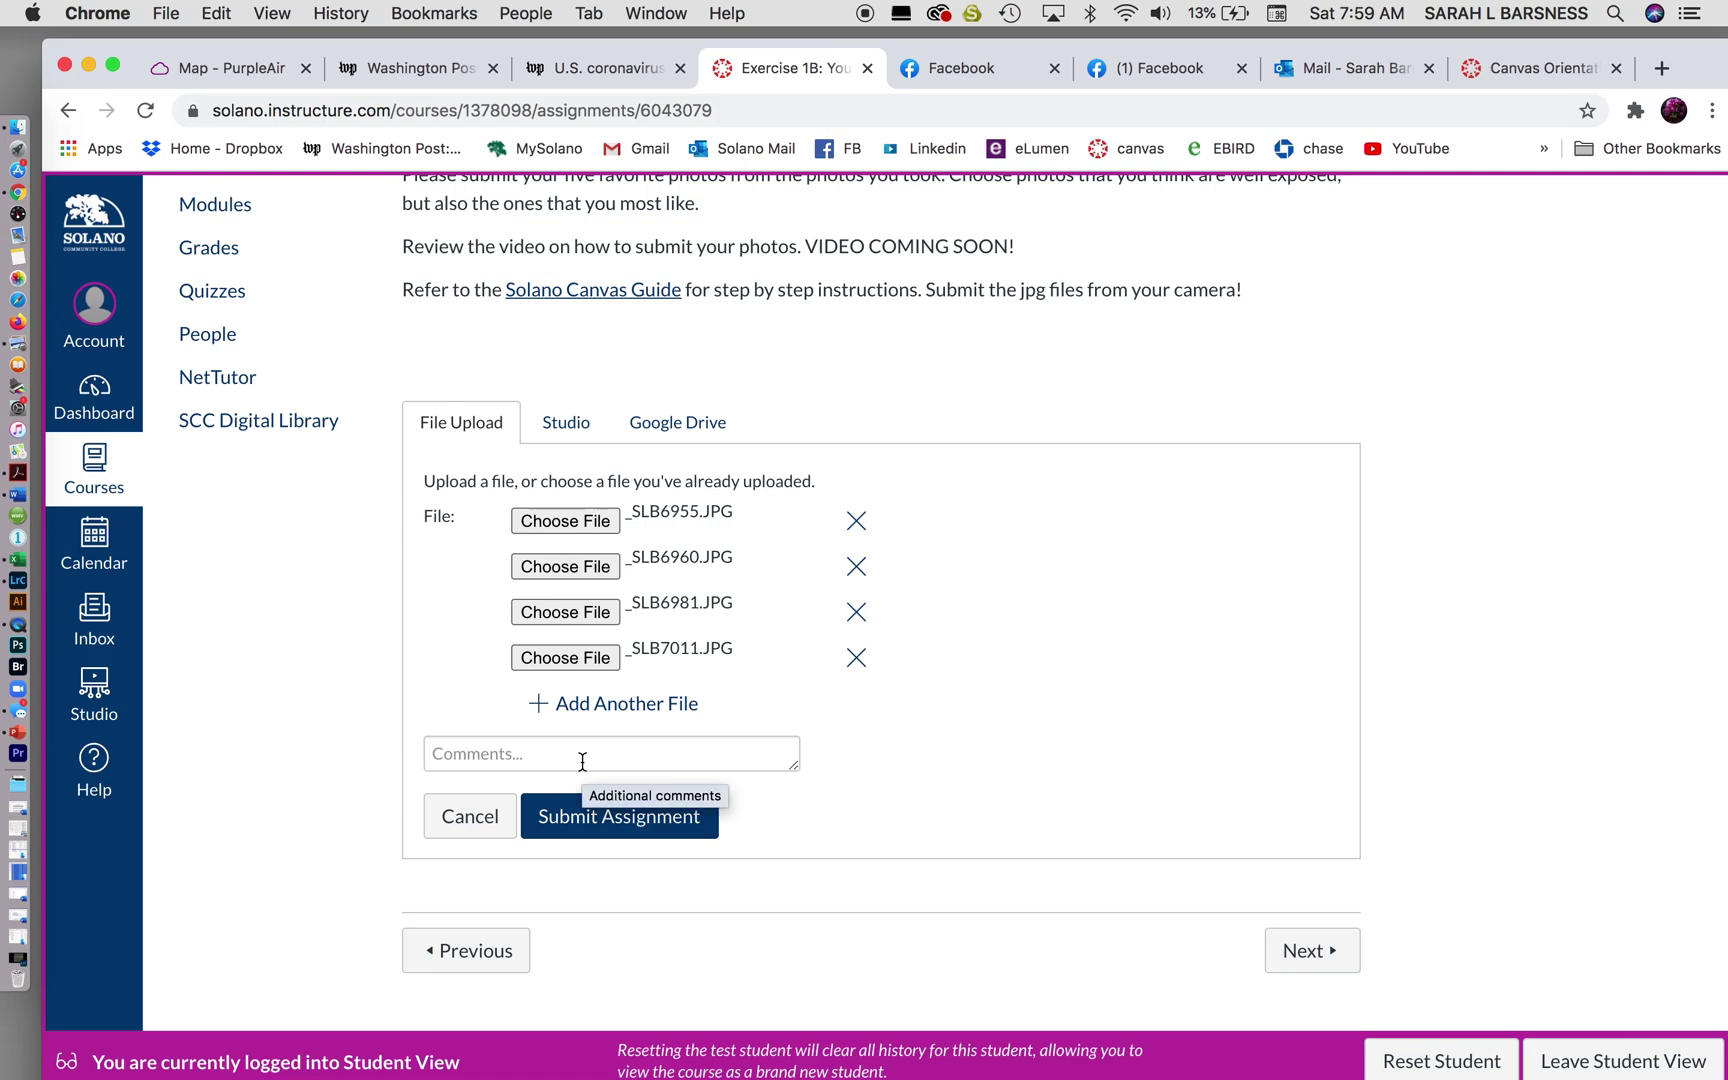
click(588, 824)
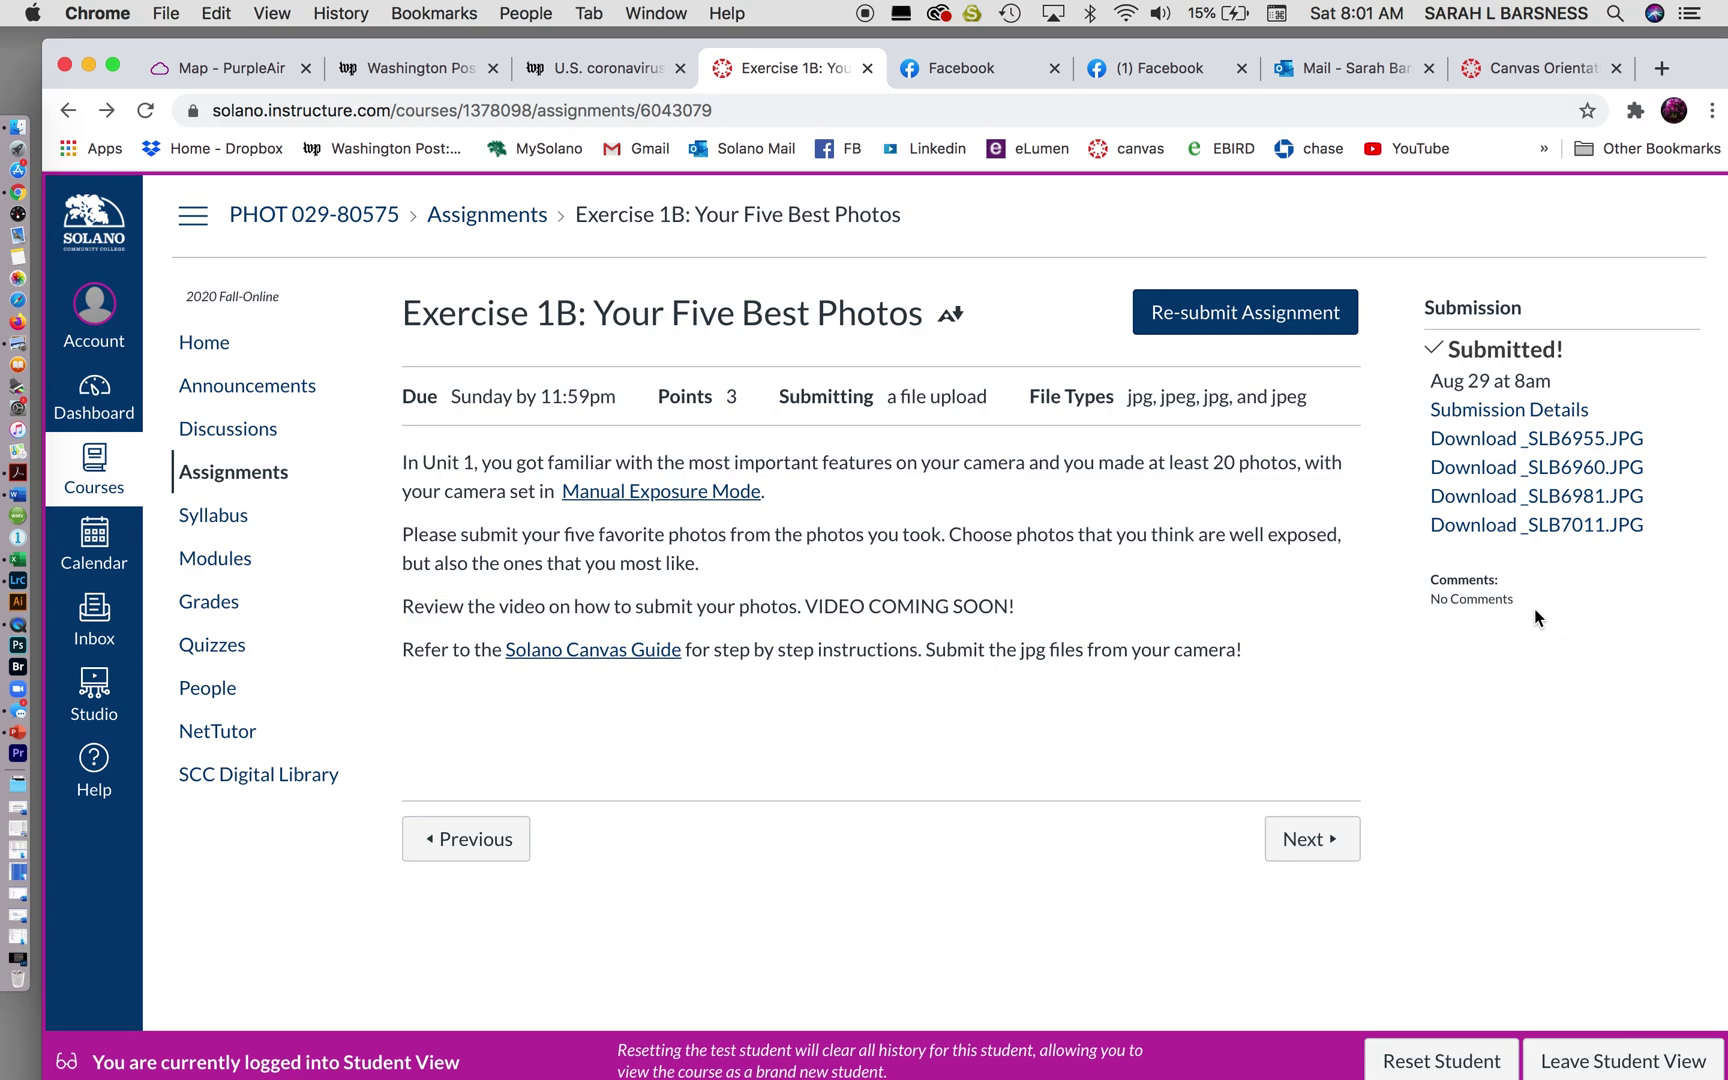
Open the submission details and re-submit the assignment with _SLB7011.JPG as its only file
click(1531, 418)
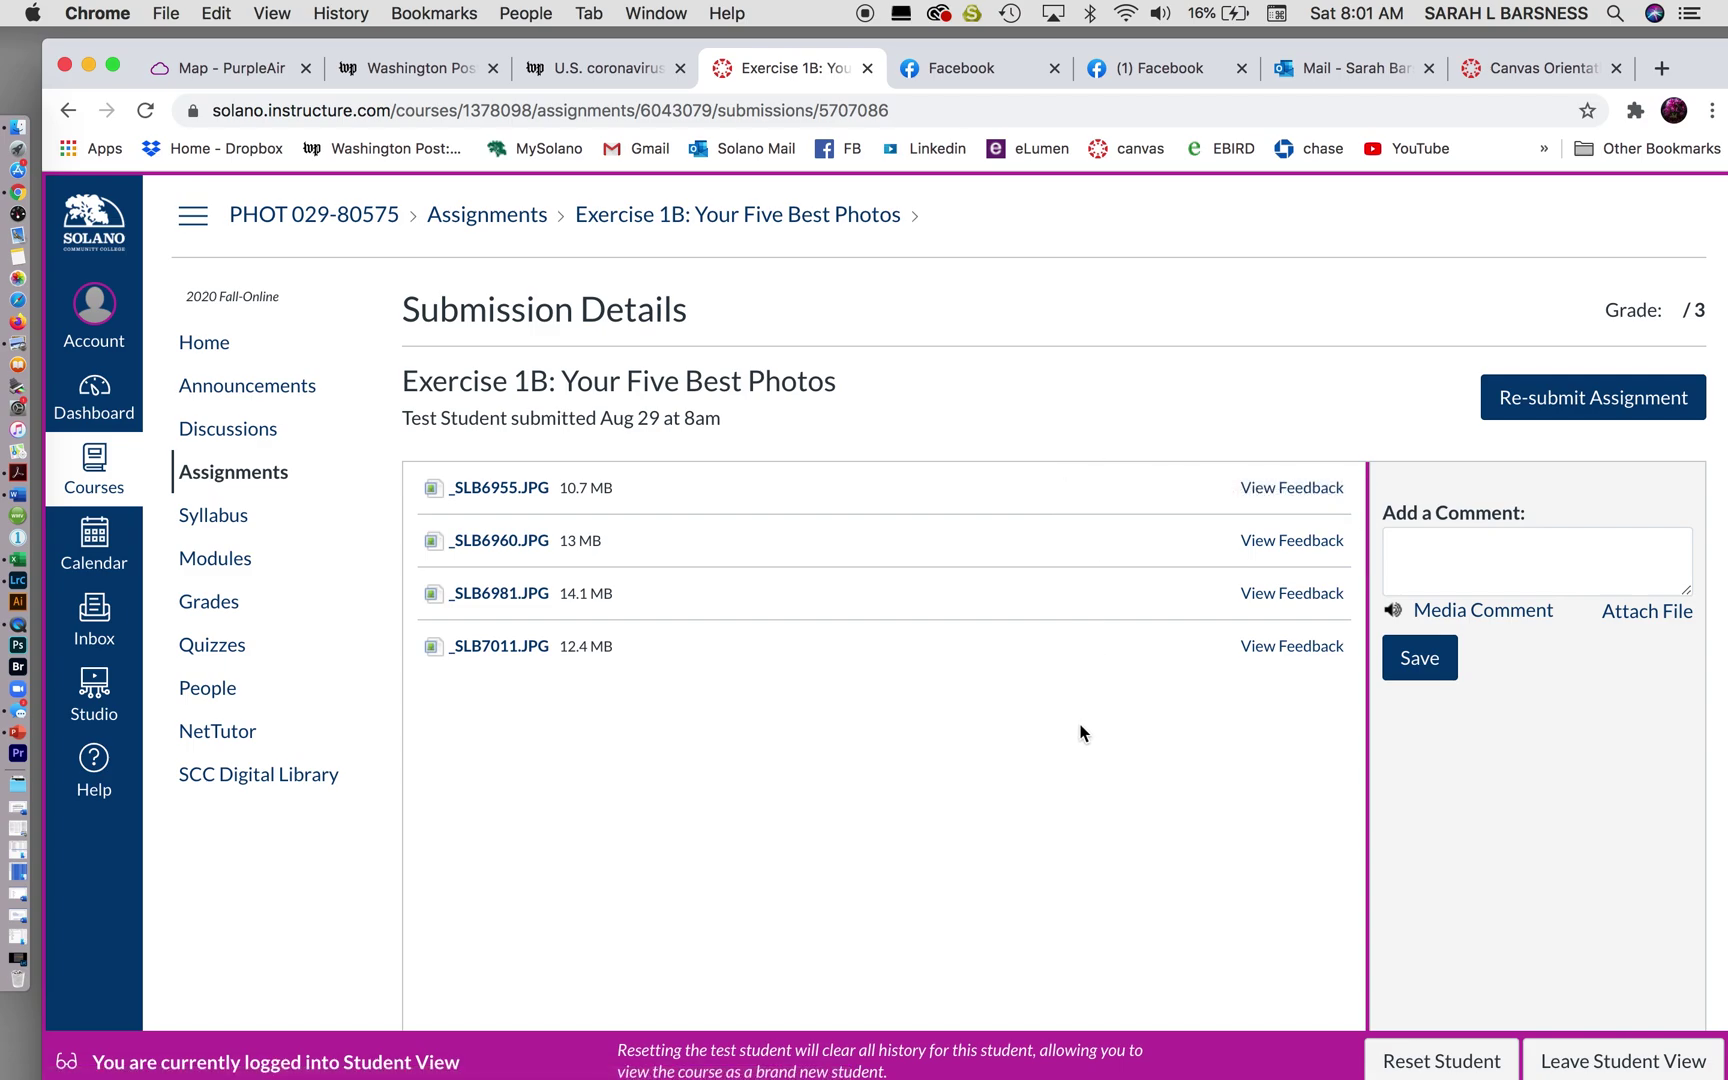
click(1607, 405)
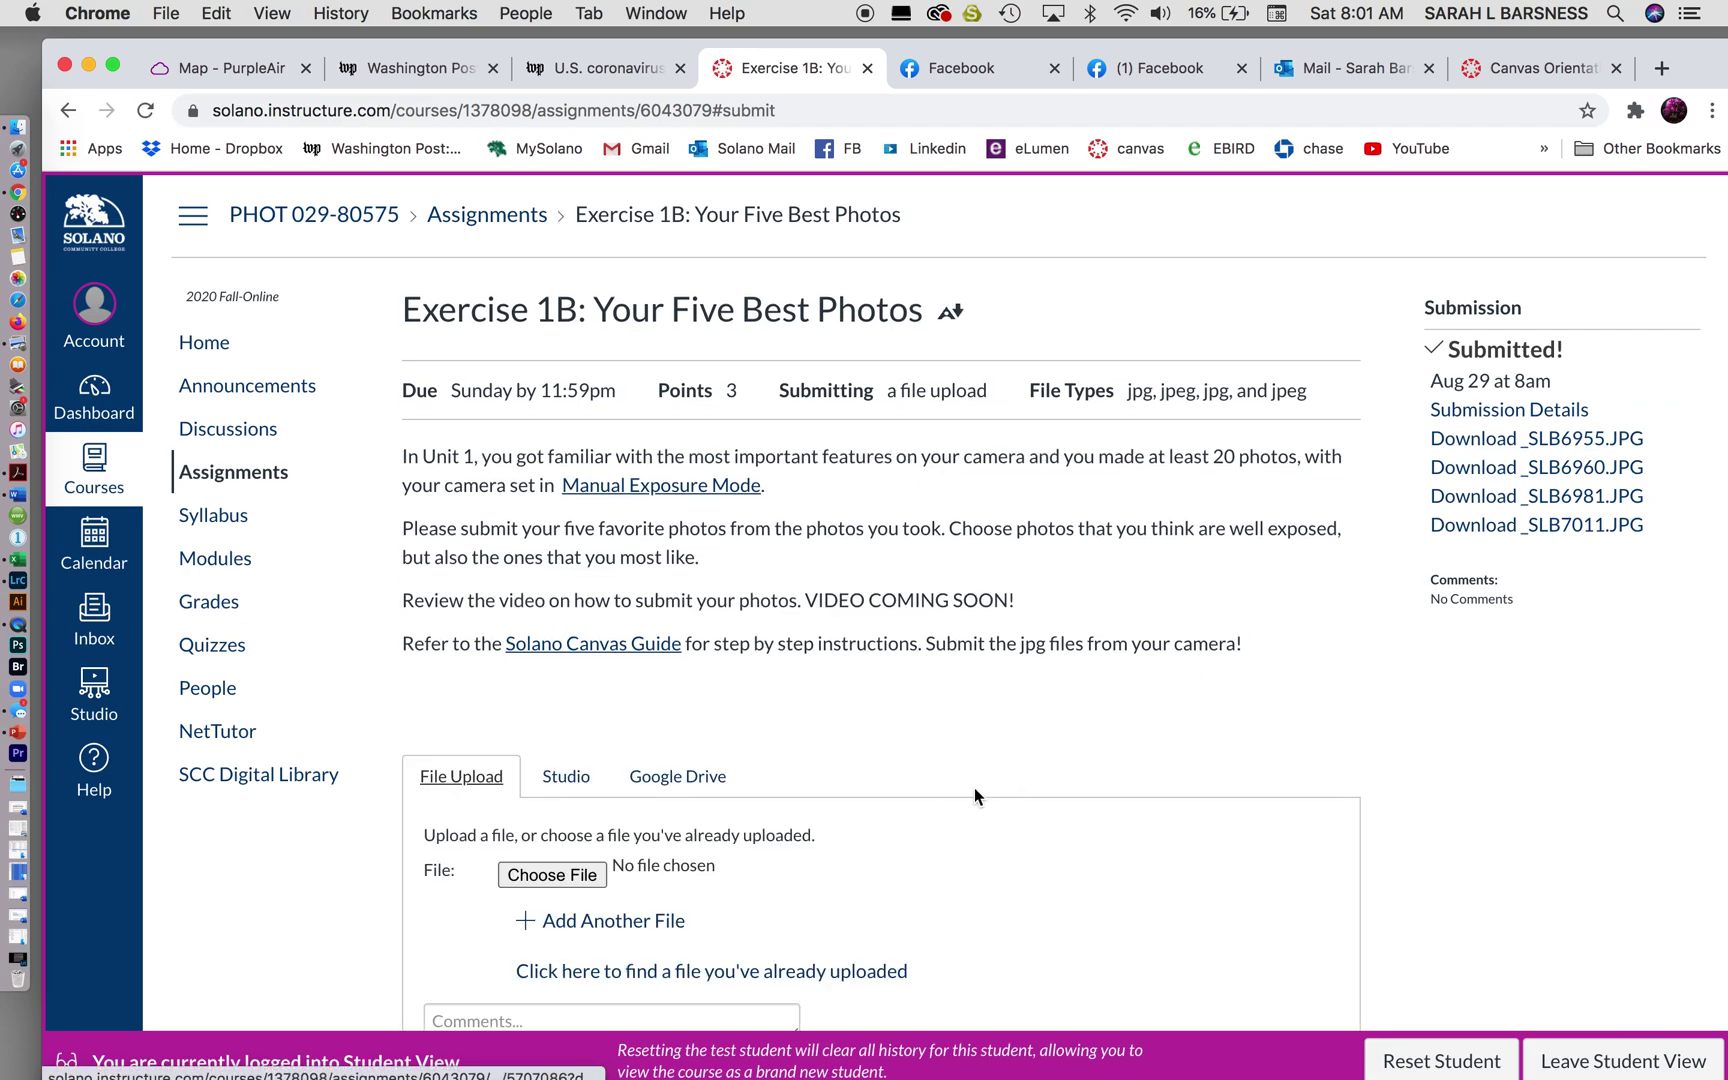
click(549, 880)
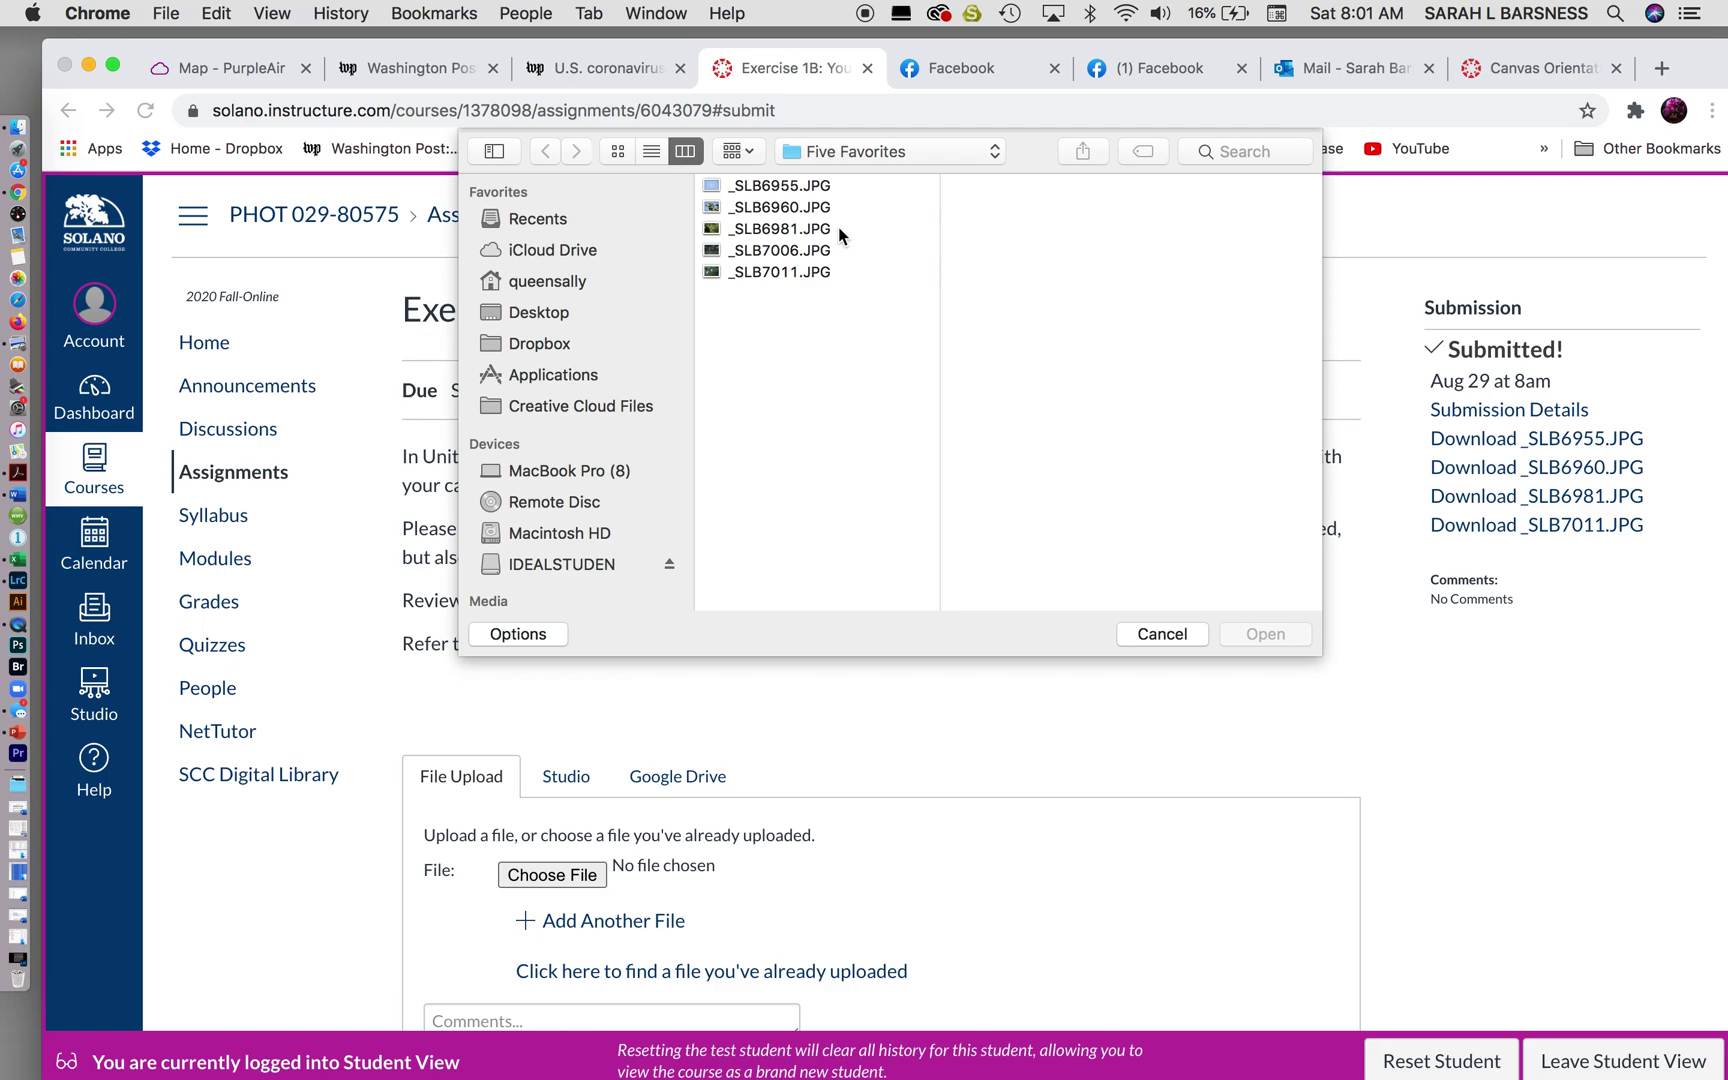
click(780, 272)
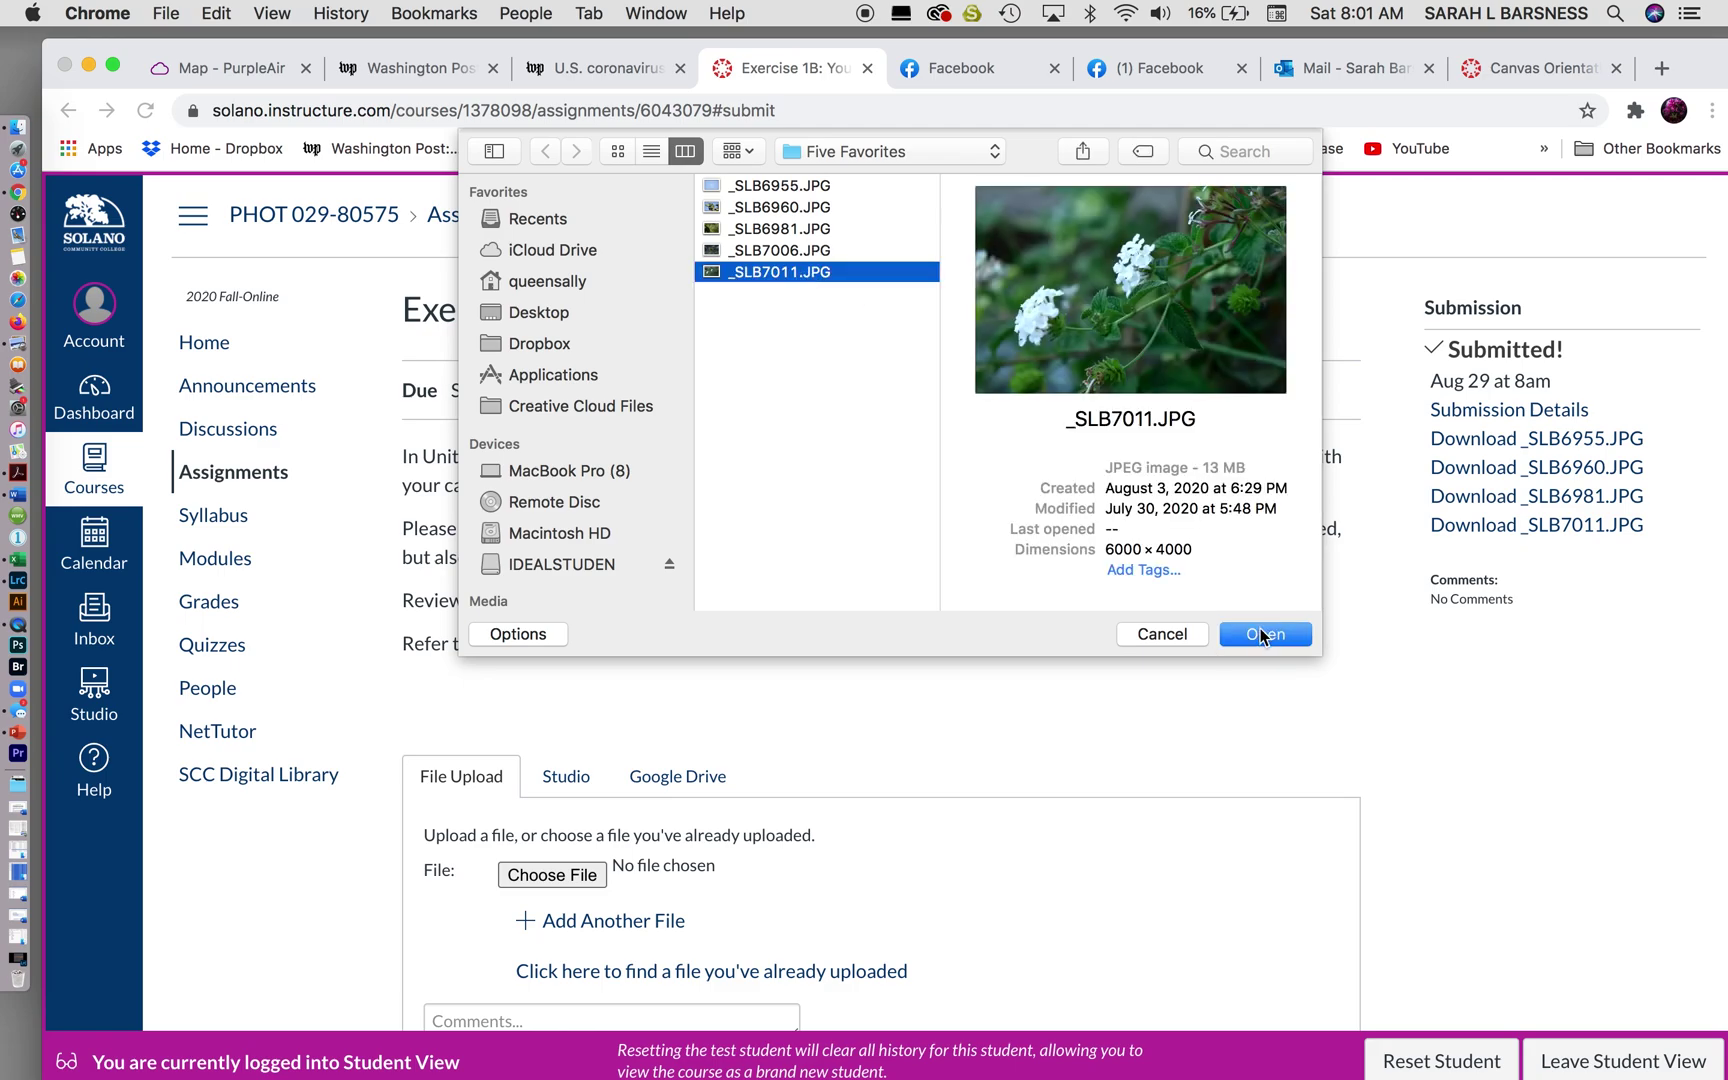
click(1262, 633)
scroll(1262, 633, down, 5)
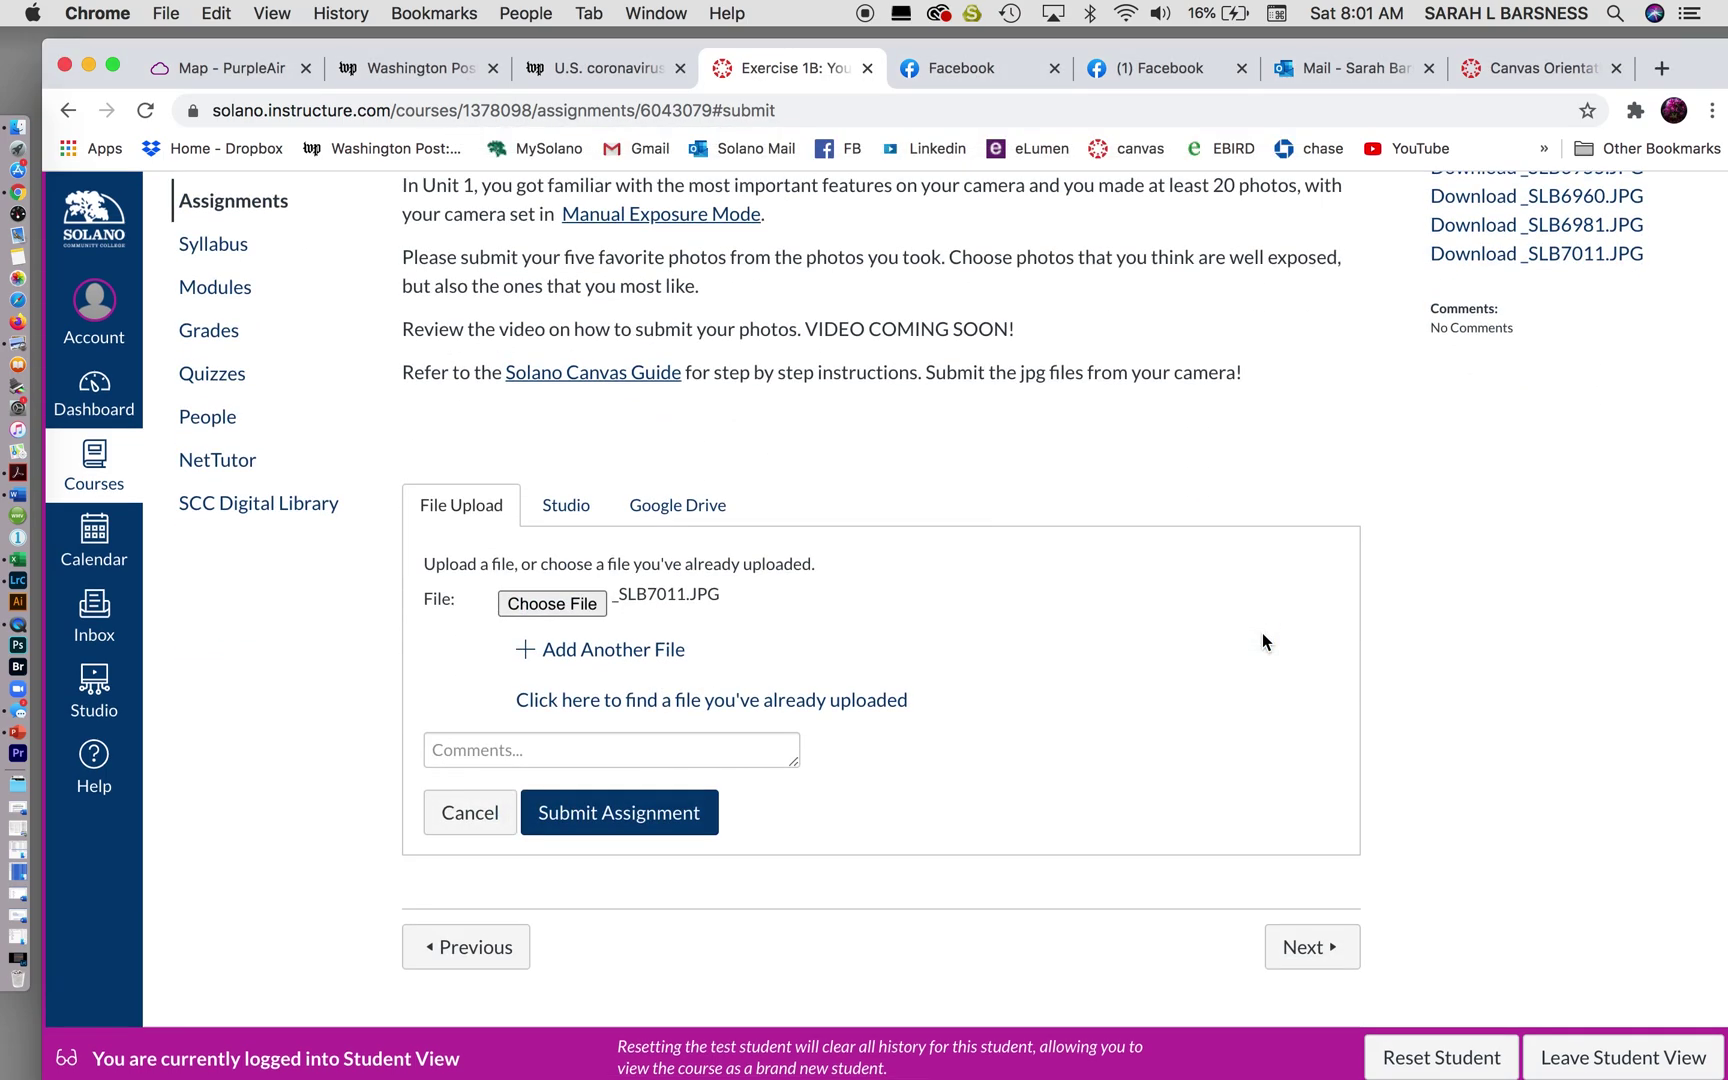
click(630, 818)
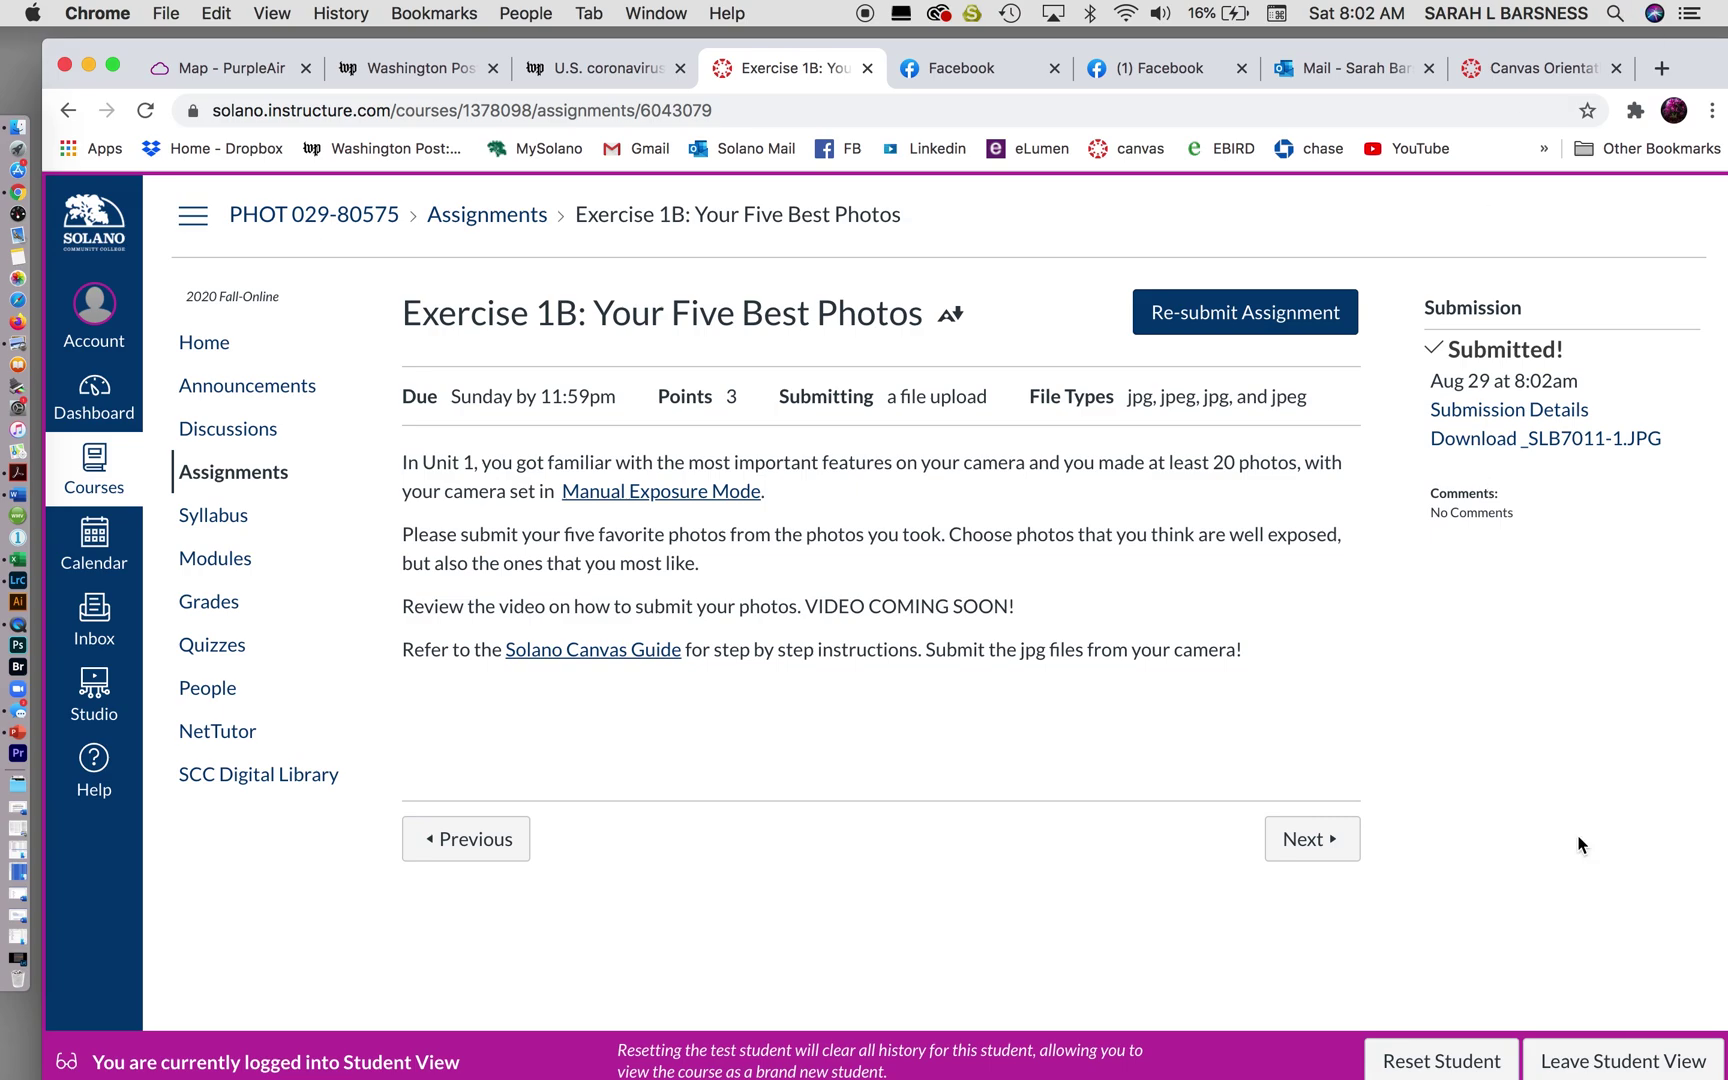
Leave Student View and open the assignment in SpeedGrader to check the test student's list of submissions
click(1630, 1068)
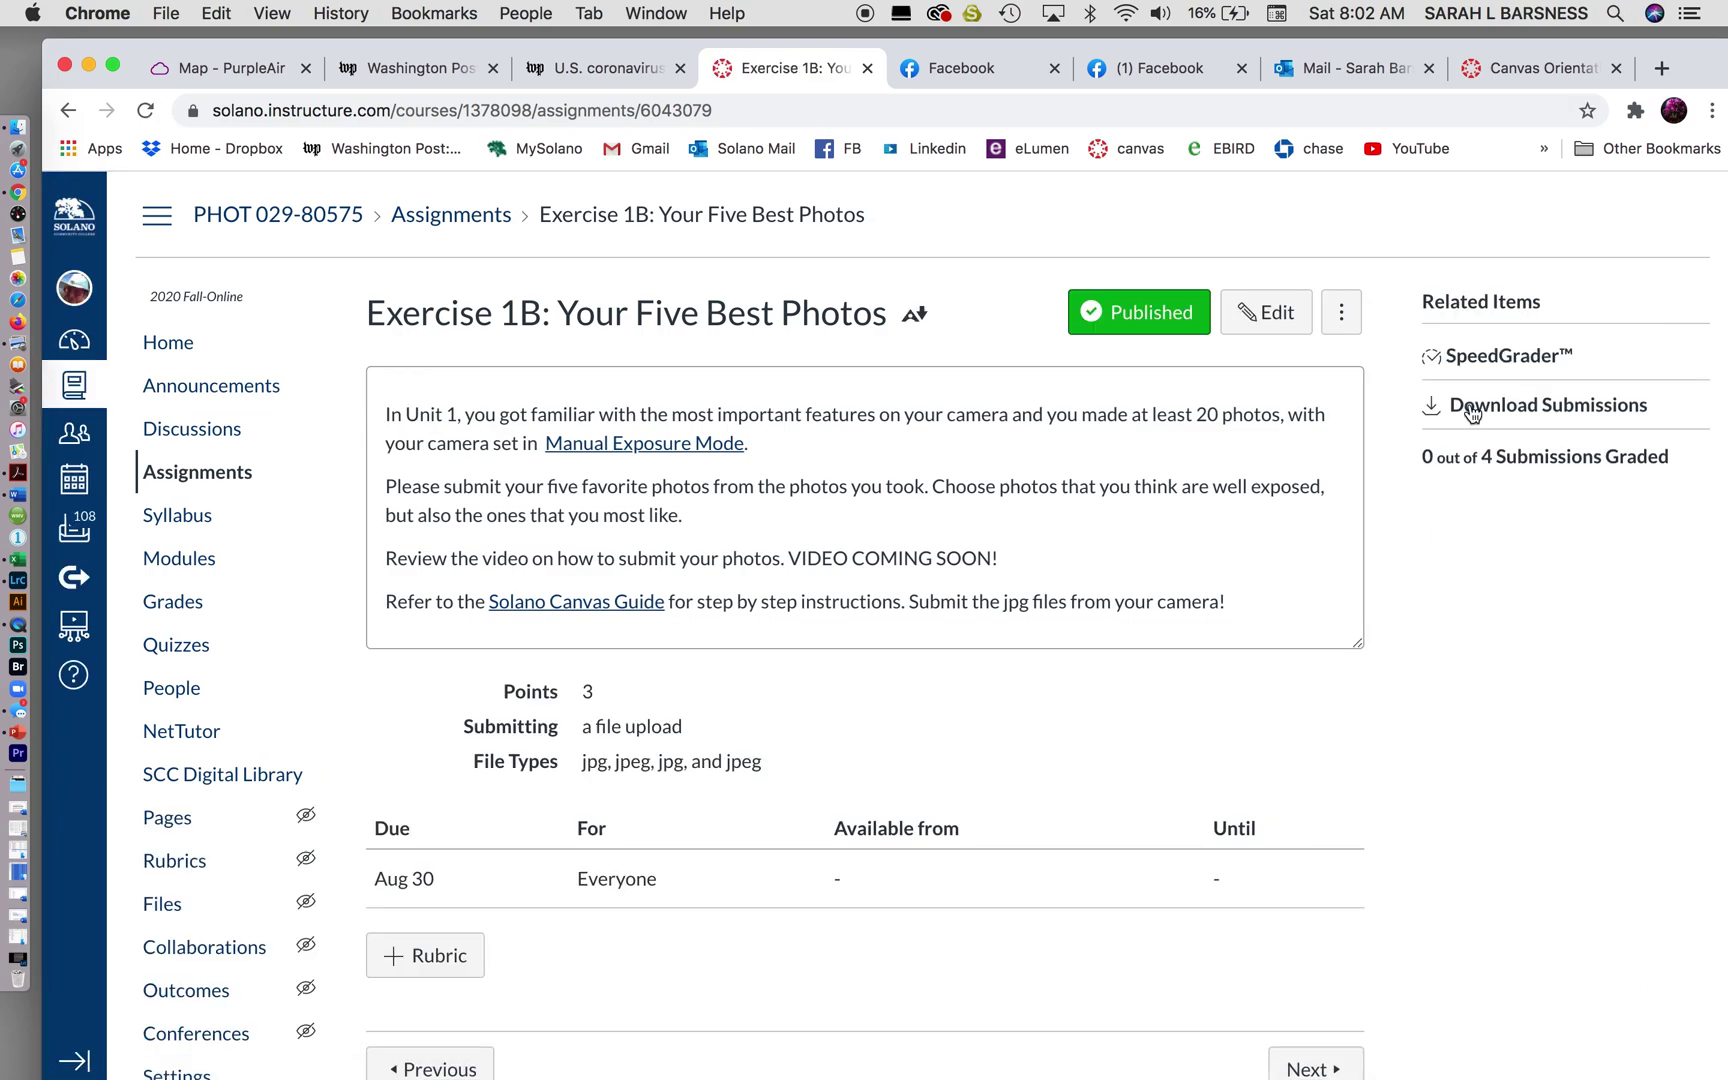
click(1524, 354)
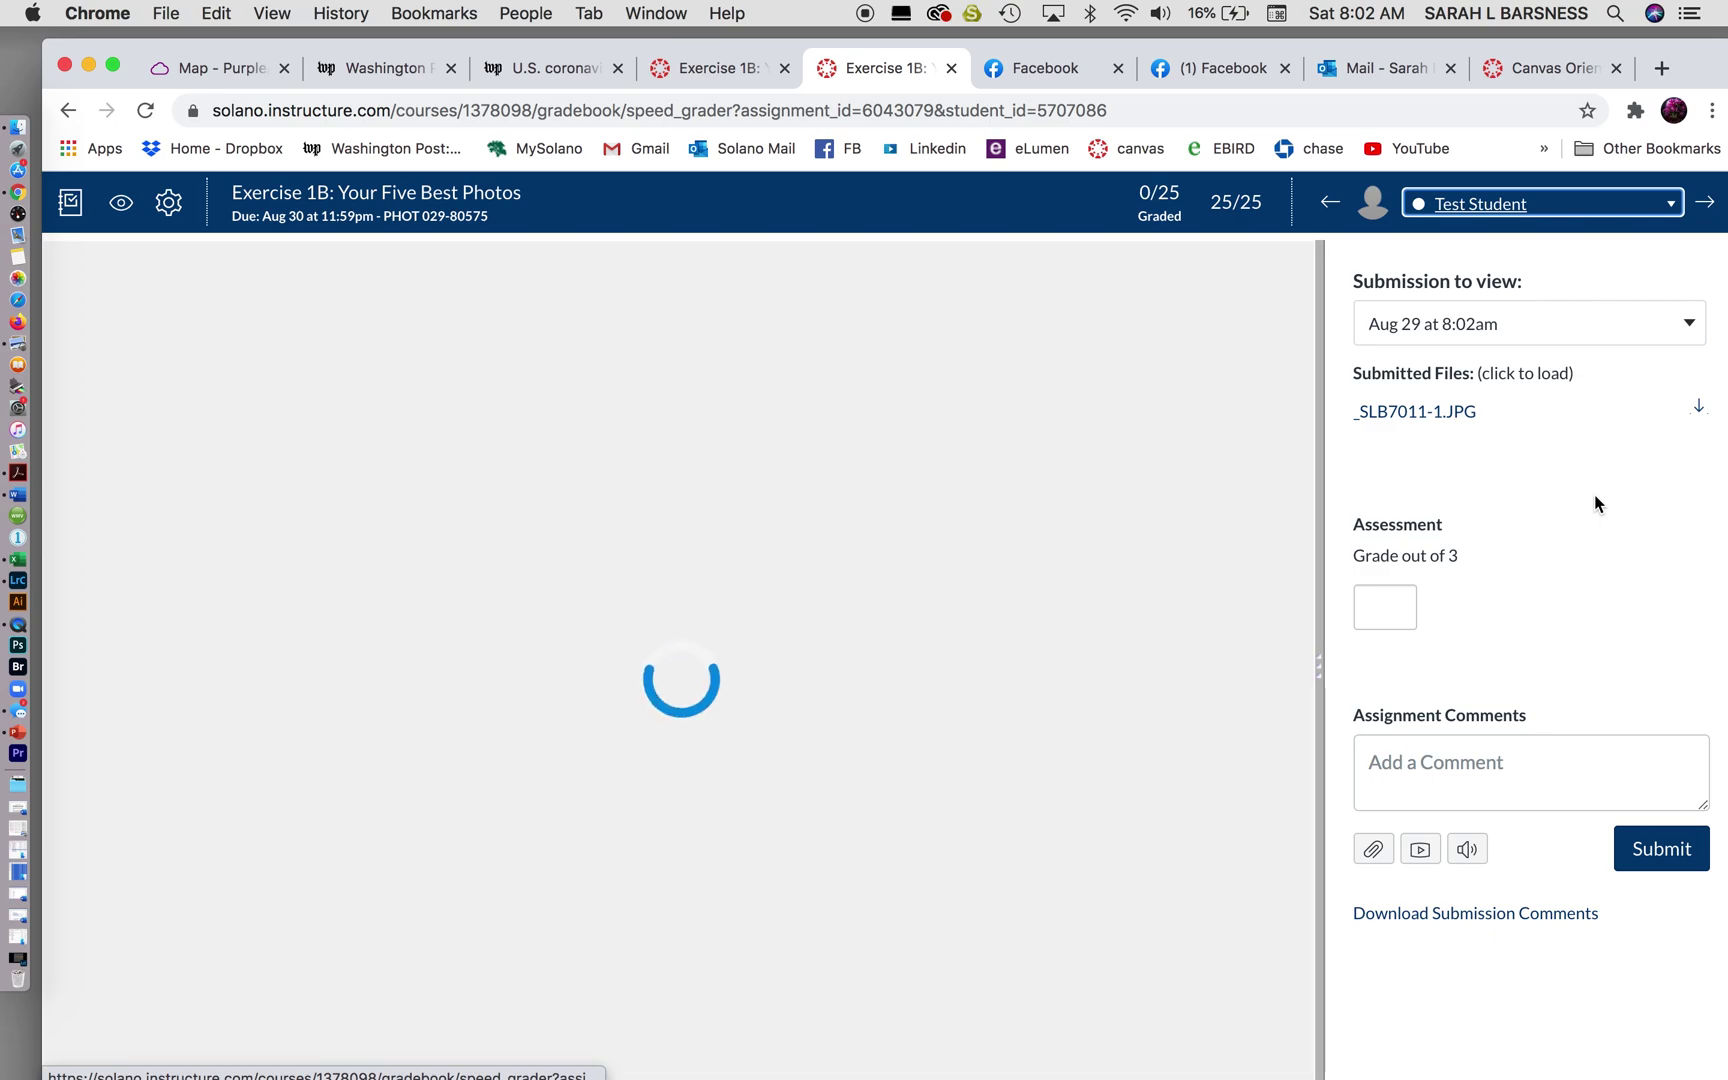
click(1683, 323)
click(1658, 304)
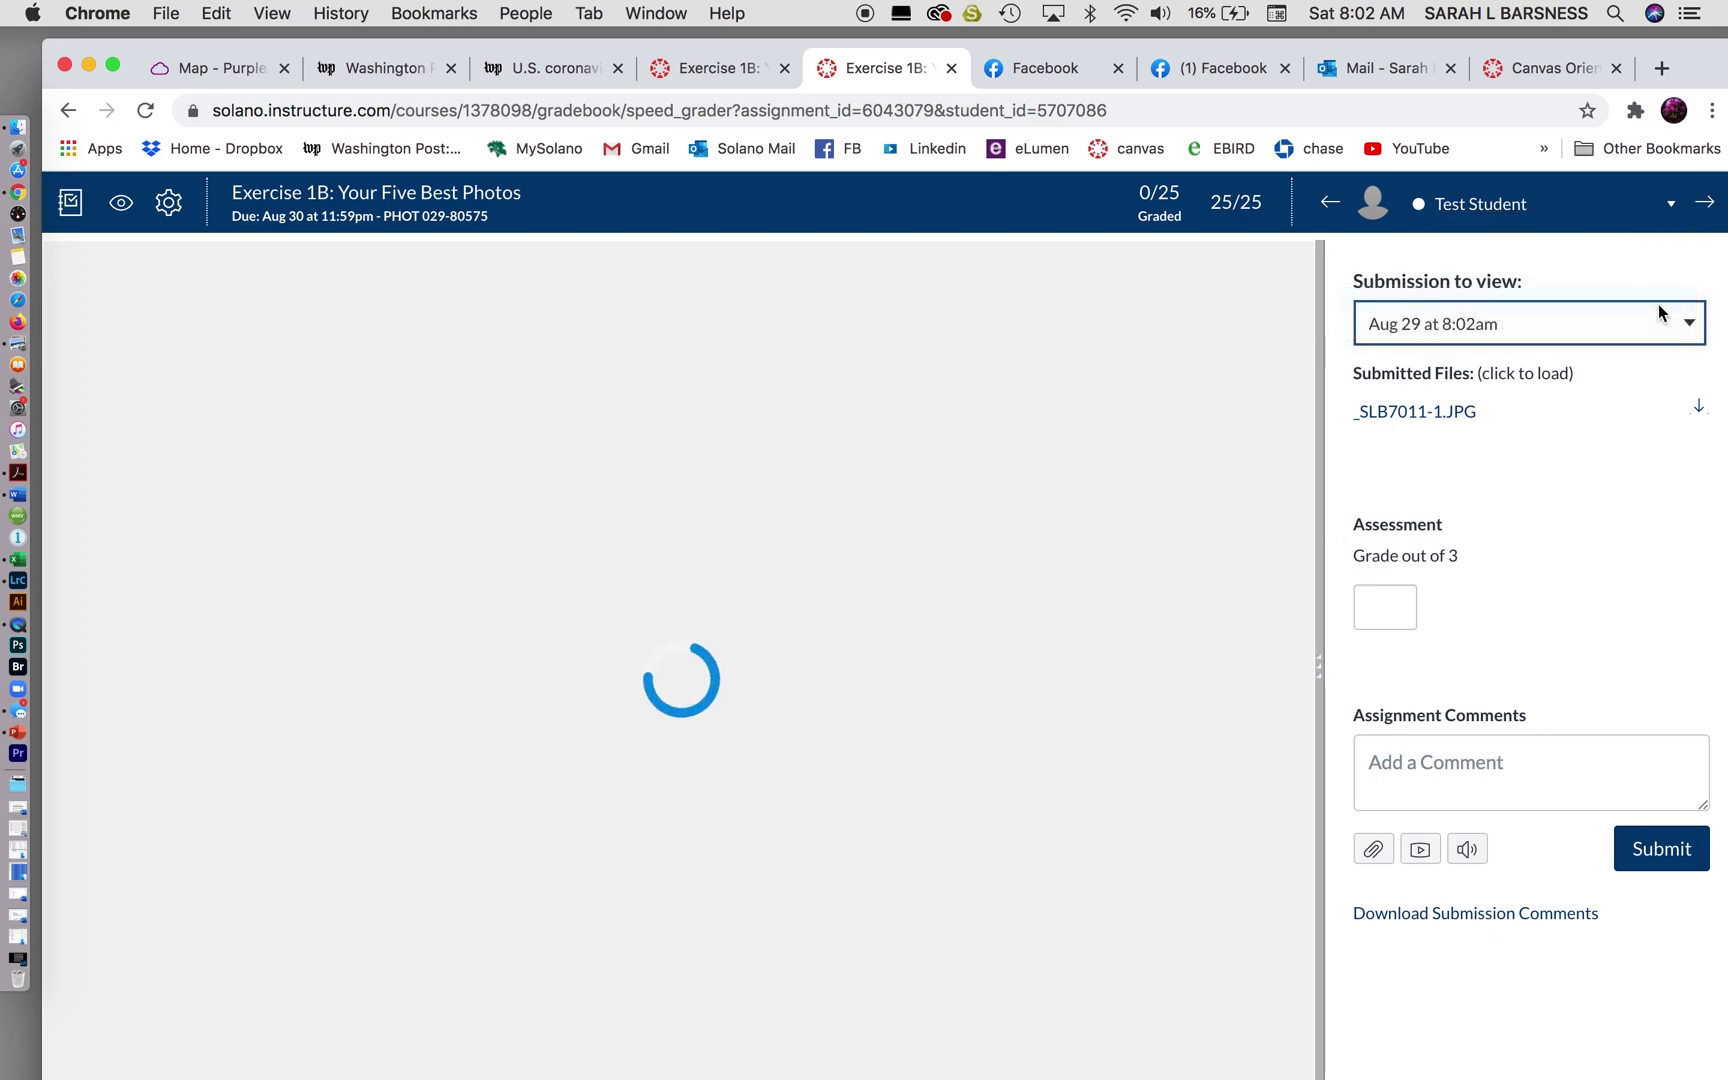